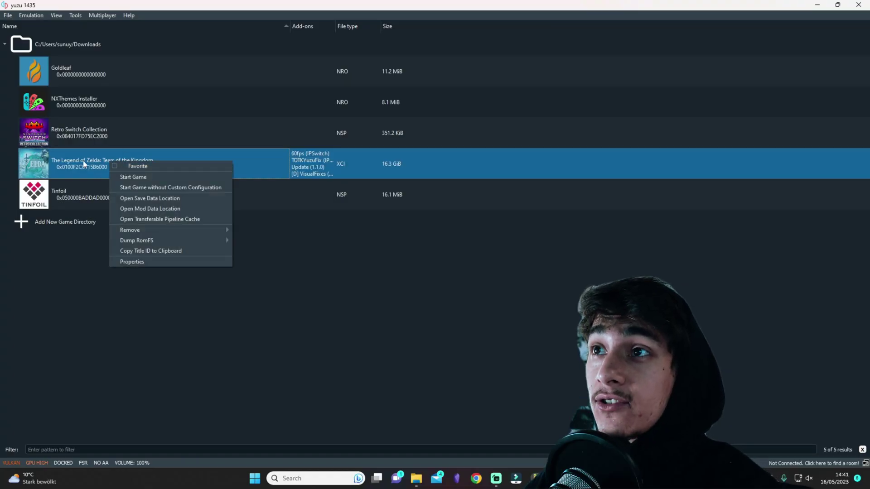
- Open the mod data location of The Legend of Zelda: Tears of the Kingdom and move its folder window aside
{"action": "left_click", "coordinate": [150, 211]}
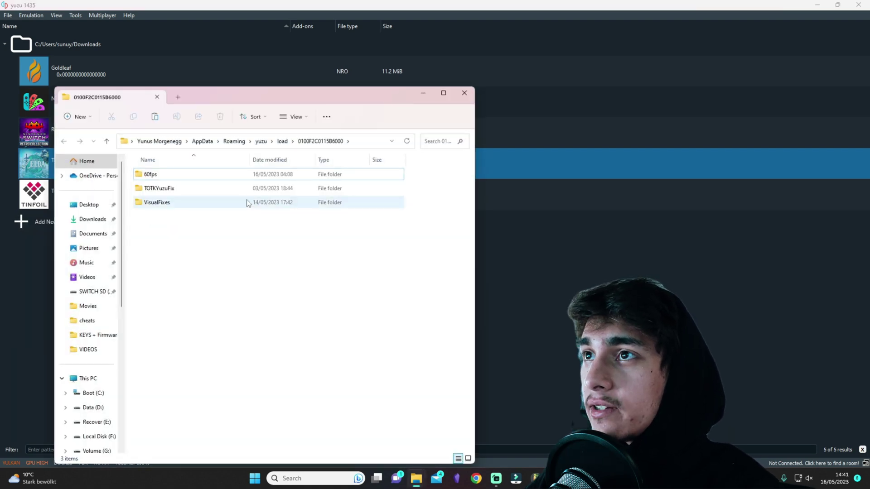
{"action": "key", "text": "ctrl+a"}
{"action": "left_click", "coordinate": [147, 174]}
{"action": "left_click_drag", "start_coordinate": [195, 97], "coordinate": [515, 33]}
{"action": "key", "text": "ctrl+a"}
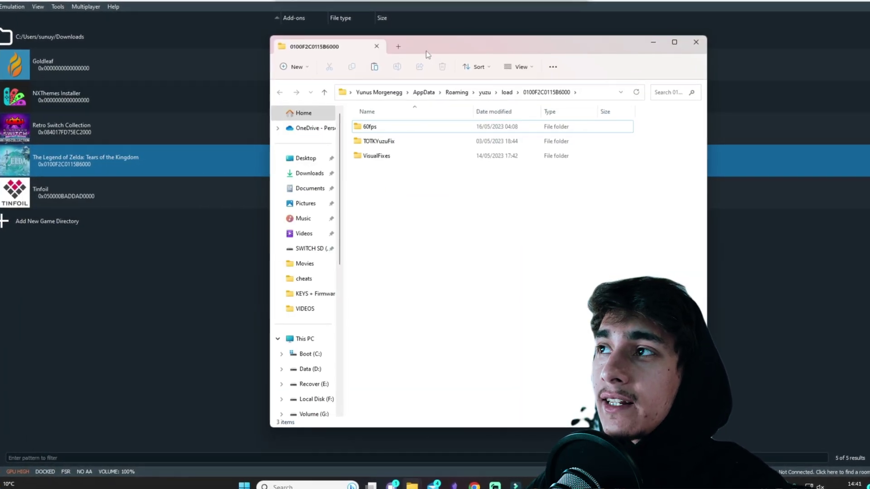
{"action": "left_click", "coordinate": [412, 295]}
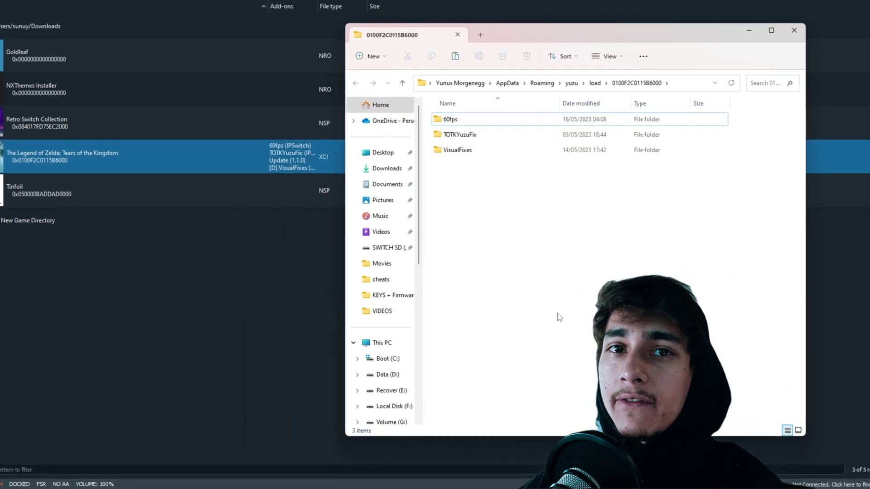
{"action": "left_click_drag", "start_coordinate": [509, 291], "coordinate": [542, 306]}
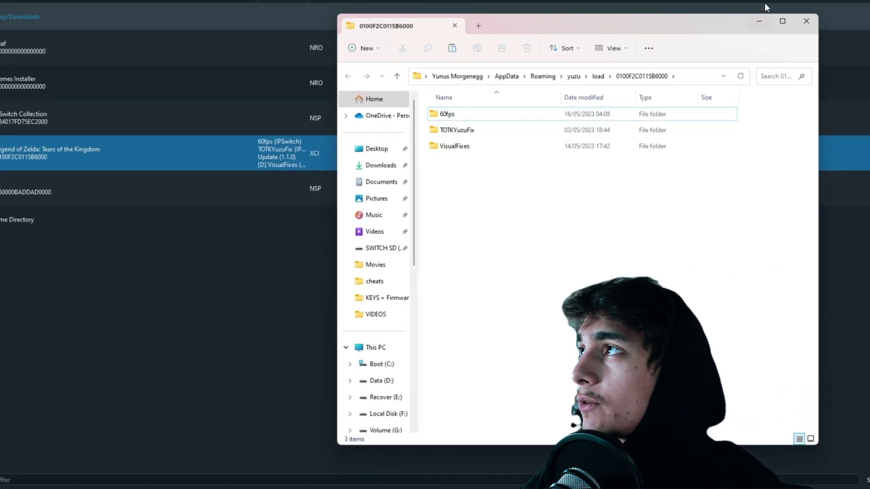
- Switch to Discord and download the Zelda_Fix__60FPS_TOTK_1.1_YUZU zip from the Zelda TOTK FPS Stabilisation + Mods post in forum-cfw
{"action": "key", "text": "alt+Tab"}
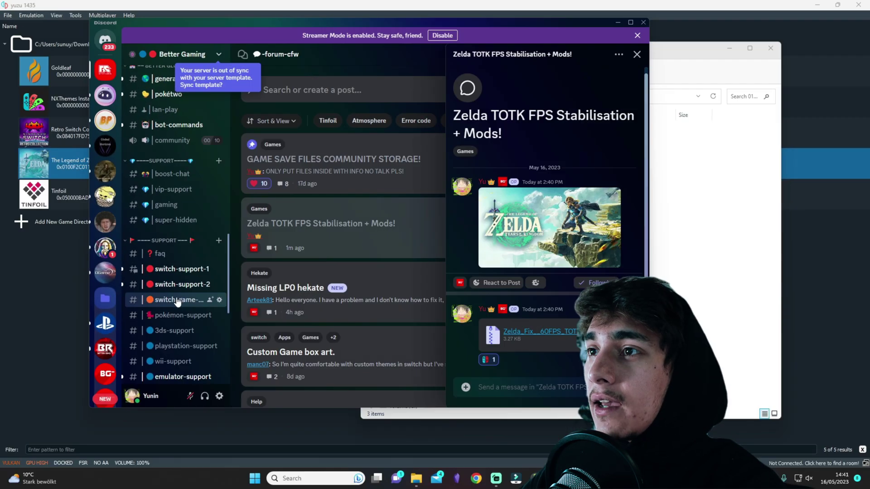
{"action": "scroll", "coordinate": [214, 233], "scroll_direction": "down", "scroll_amount": 6}
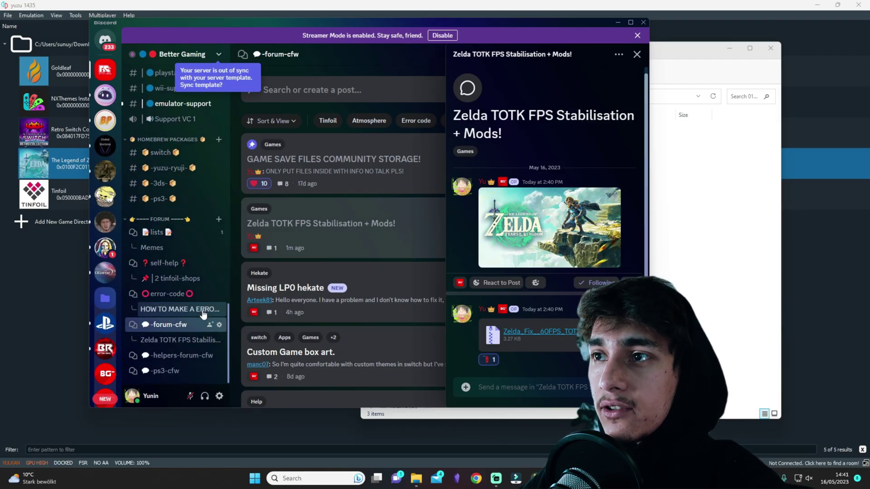
{"action": "left_click", "coordinate": [179, 329]}
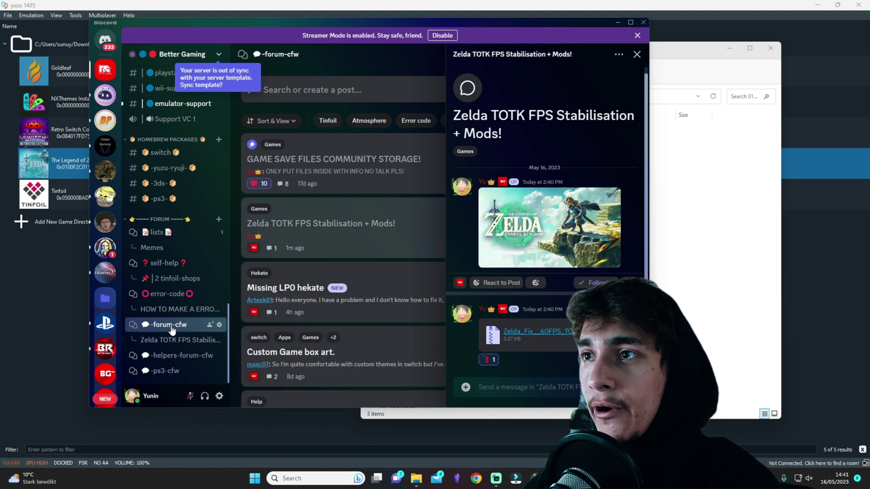
{"action": "left_click", "coordinate": [298, 229]}
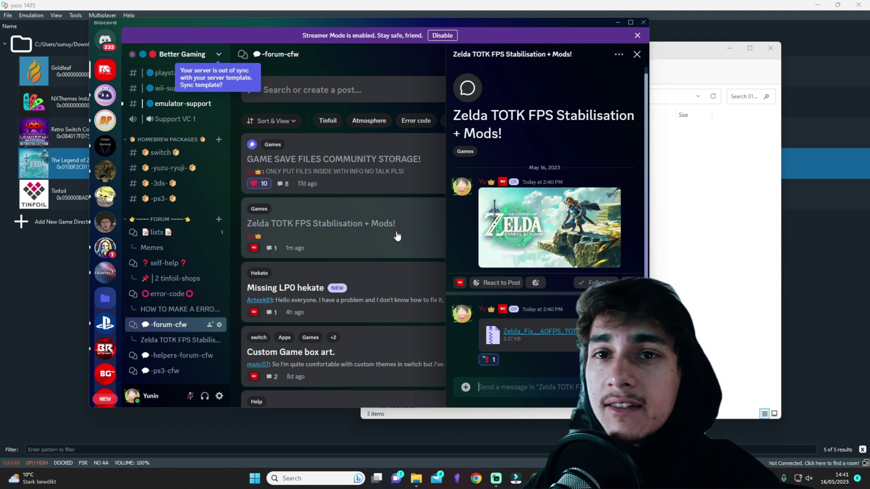
{"action": "left_click", "coordinate": [559, 336]}
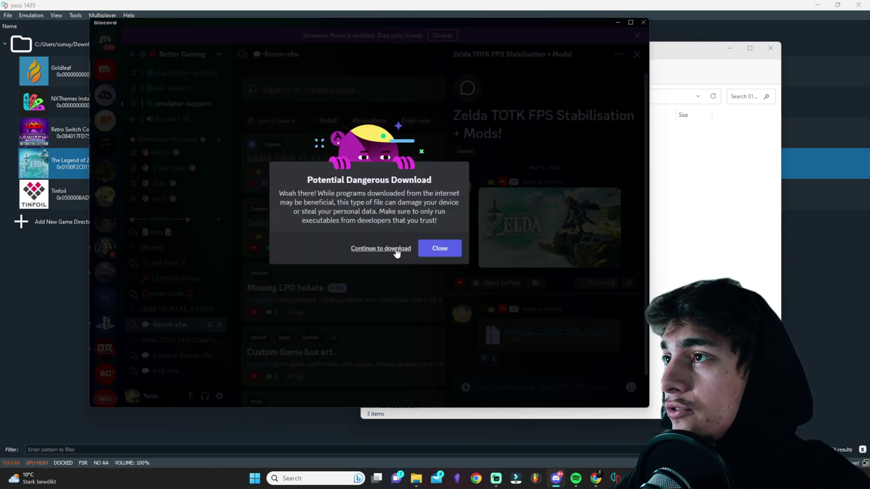
{"action": "left_click", "coordinate": [390, 248]}
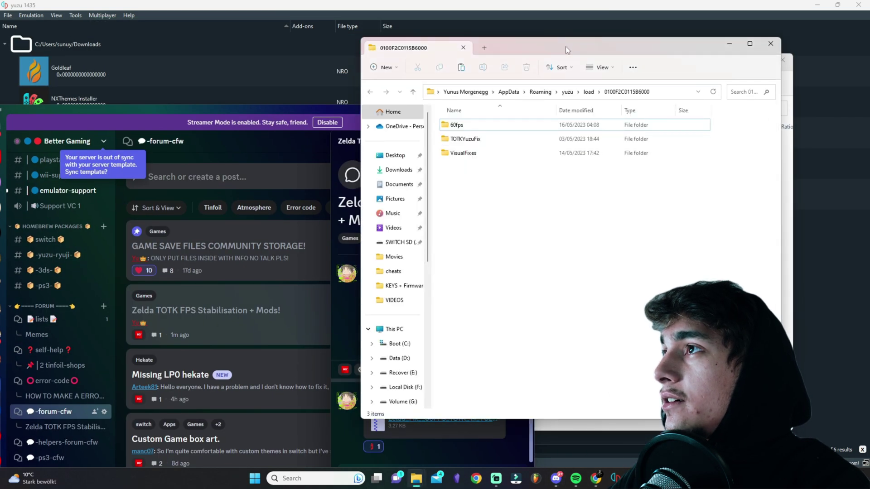
- Place the mod folder beside the downloaded archive and select the archive's 60fps, TOTKYuzuFix and VisualFixes folders
{"action": "left_click_drag", "start_coordinate": [565, 46], "coordinate": [215, 56]}
{"action": "left_click", "coordinate": [694, 157]}
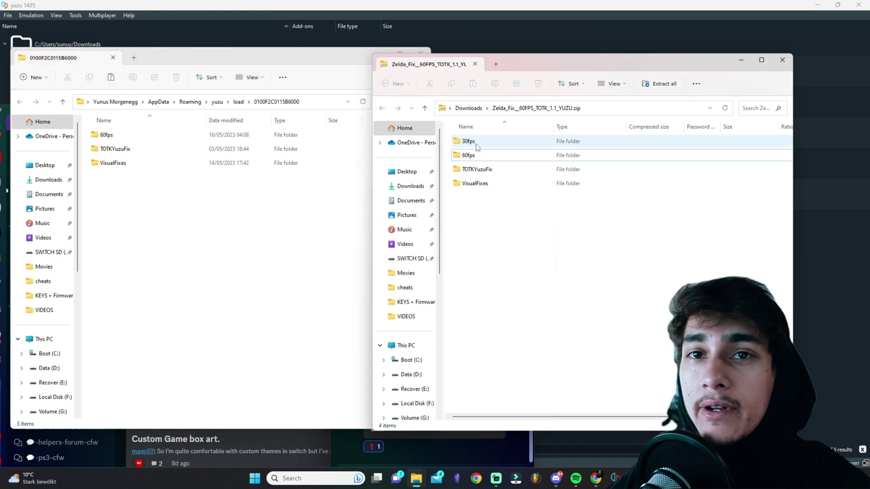
{"action": "left_click_drag", "start_coordinate": [494, 242], "coordinate": [450, 168]}
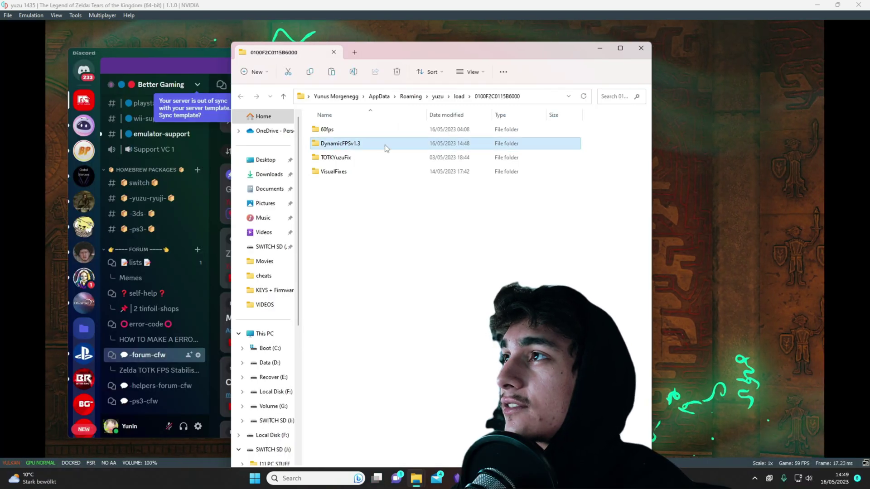
{"action": "left_click", "coordinate": [592, 54]}
{"action": "left_click", "coordinate": [622, 52]}
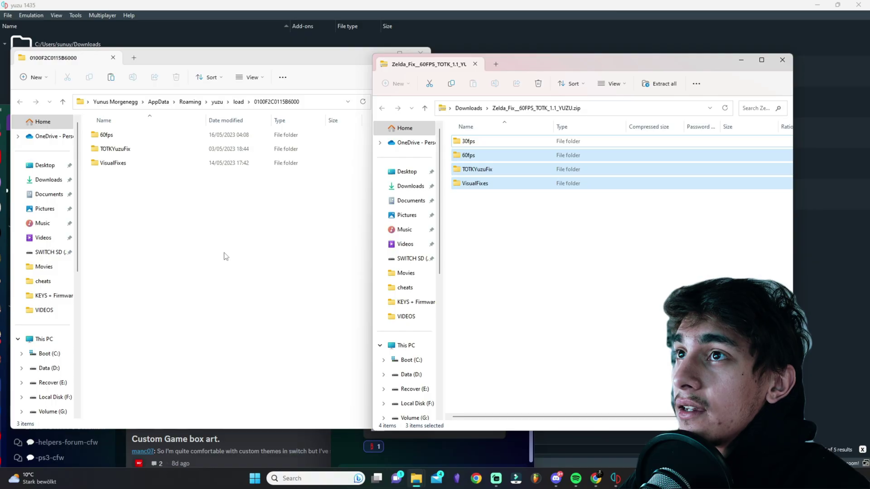
{"action": "left_click", "coordinate": [223, 256]}
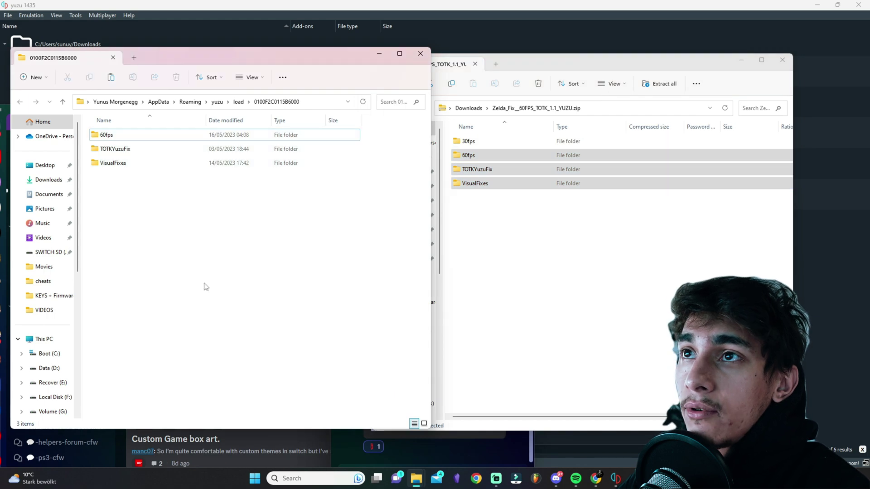
- Close the mod folder and archive windows and minimize Discord to return to the yuzu game list
{"action": "left_click", "coordinate": [420, 53]}
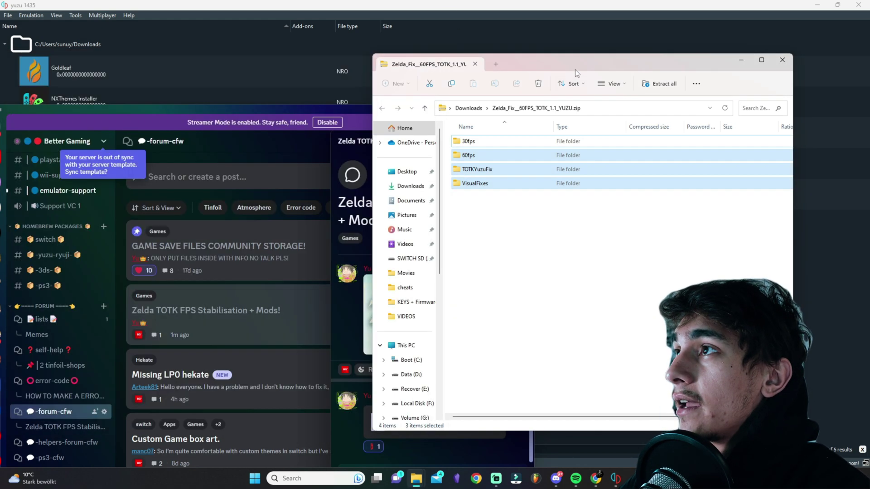
{"action": "left_click_drag", "start_coordinate": [574, 68], "coordinate": [397, 54]}
{"action": "left_click", "coordinate": [564, 47]}
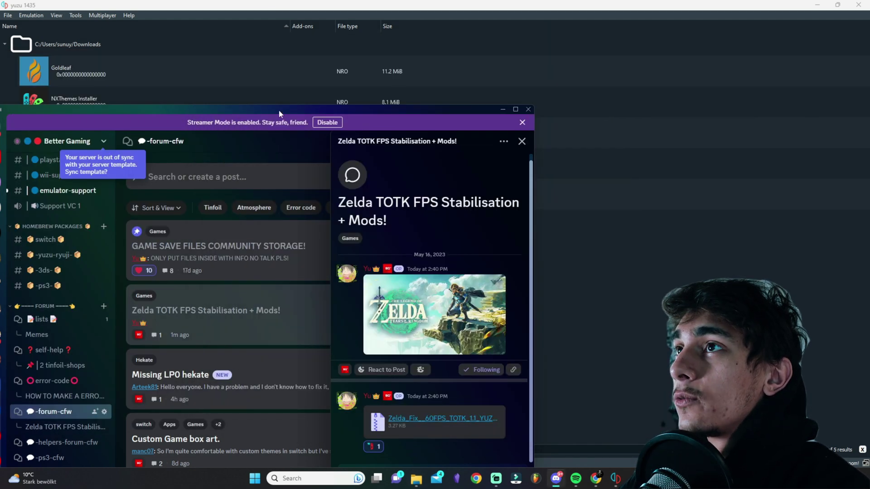
{"action": "left_click", "coordinate": [503, 110]}
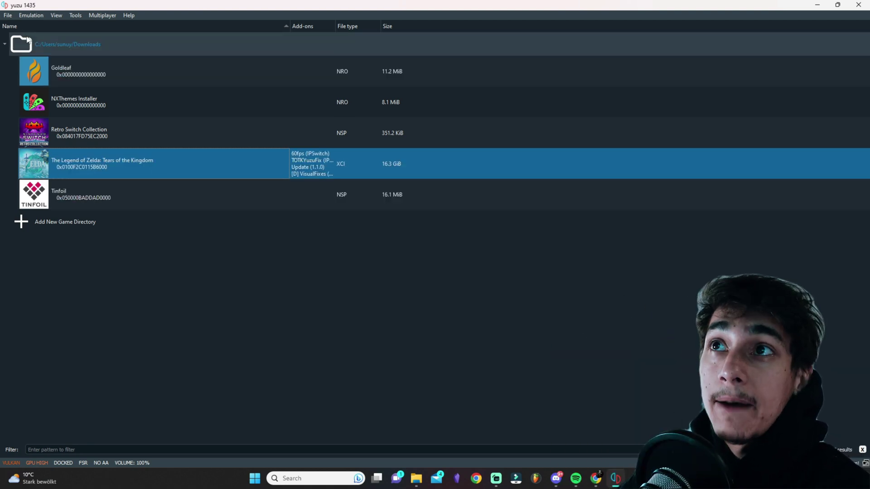
{"action": "left_click", "coordinate": [8, 15]}
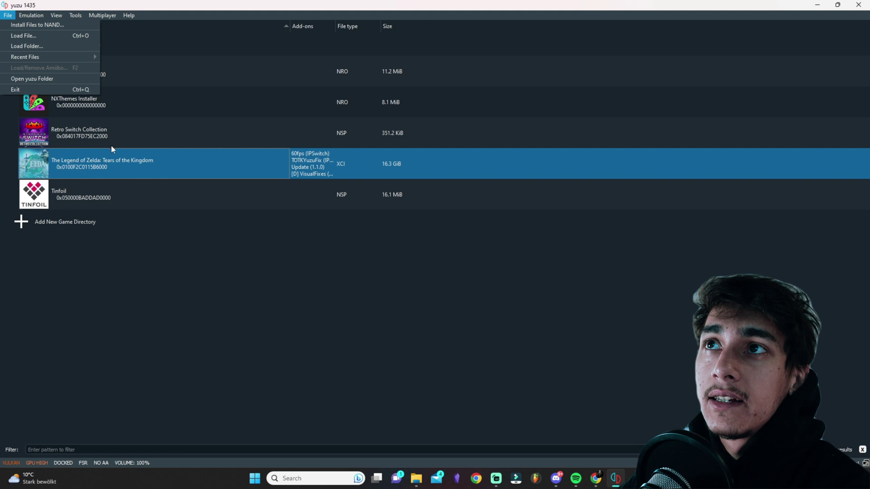
{"action": "left_click", "coordinate": [45, 25]}
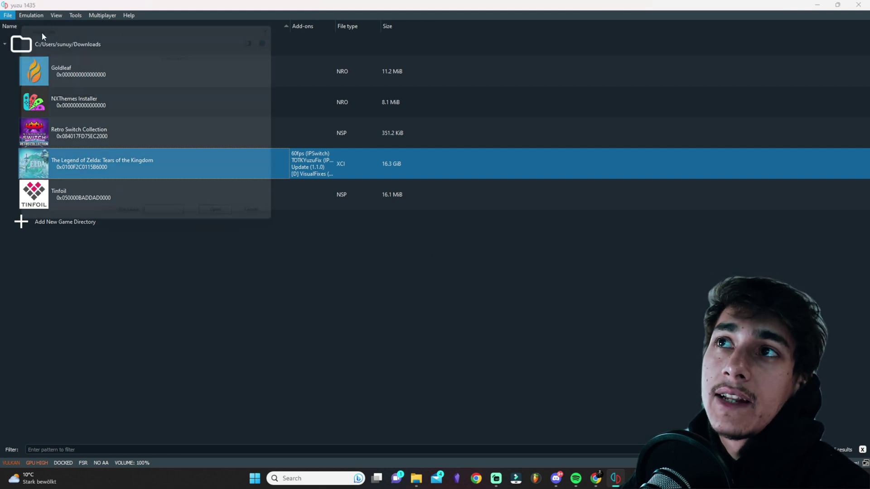
{"action": "scroll", "coordinate": [145, 136], "scroll_direction": "down", "scroll_amount": 3}
{"action": "left_click", "coordinate": [106, 122]}
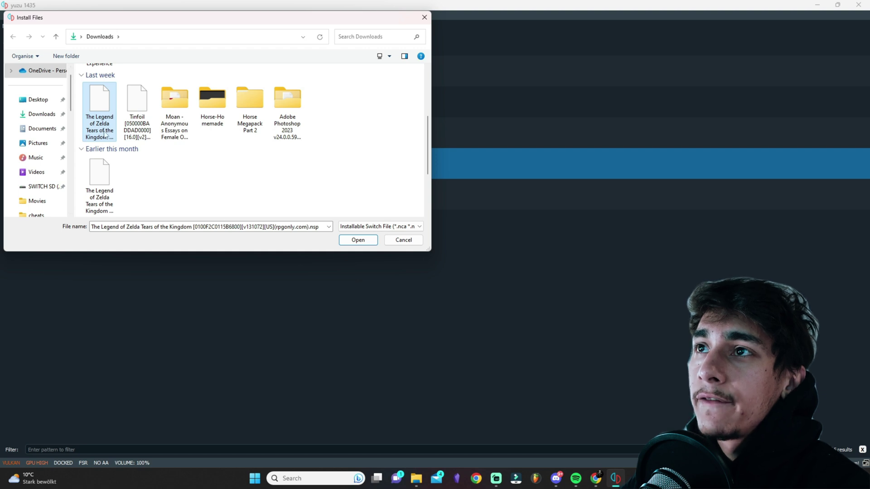
{"action": "left_click", "coordinate": [358, 240]}
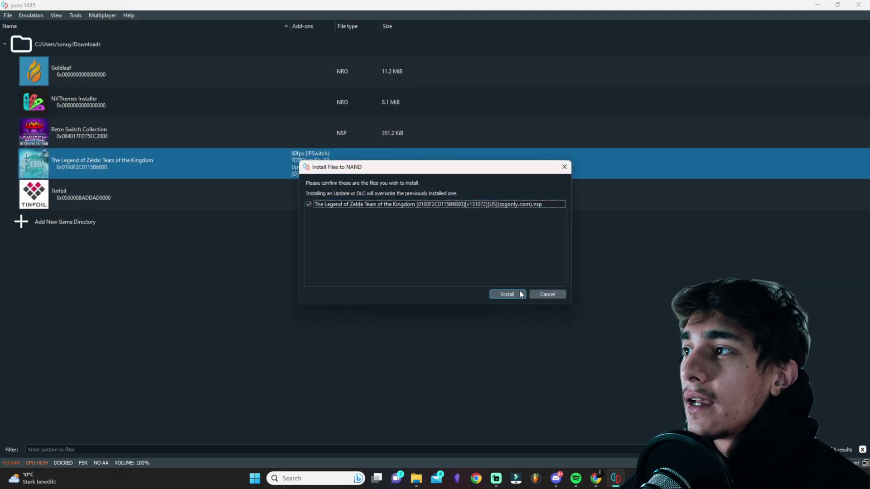
{"action": "left_click", "coordinate": [547, 295]}
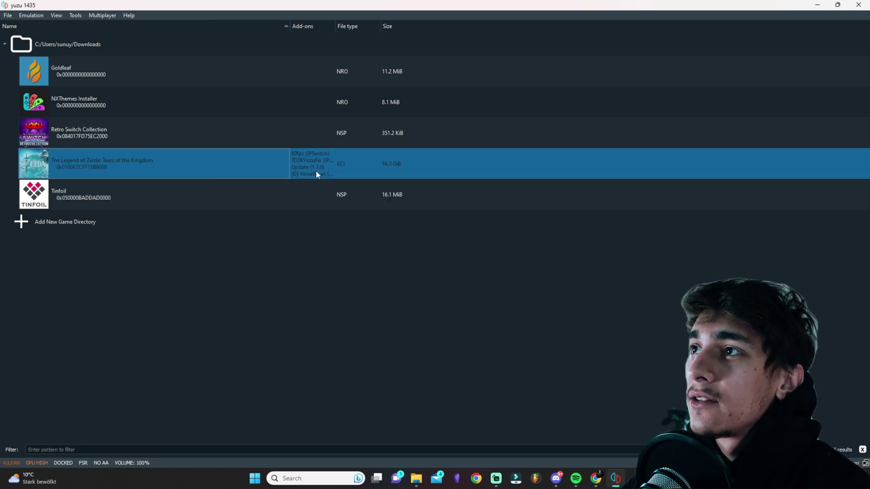
- Open the emulator configuration and examine its General, System and CPU settings
{"action": "left_click", "coordinate": [39, 16]}
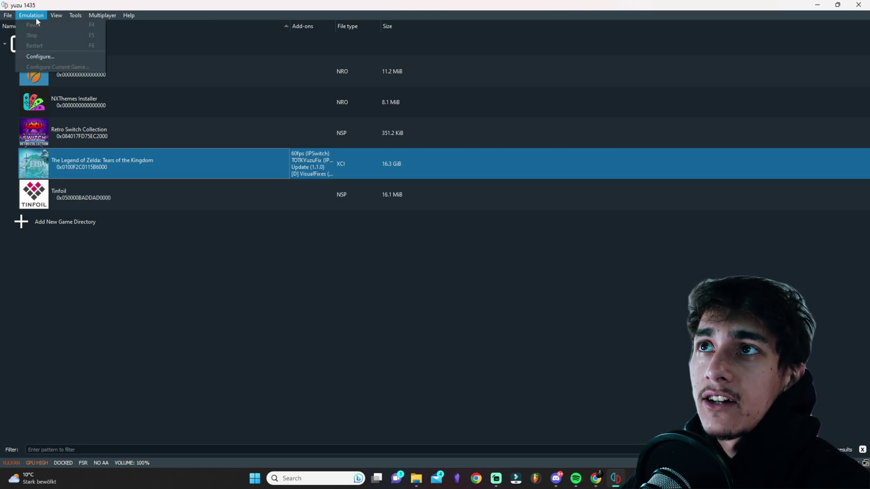
{"action": "left_click", "coordinate": [40, 57]}
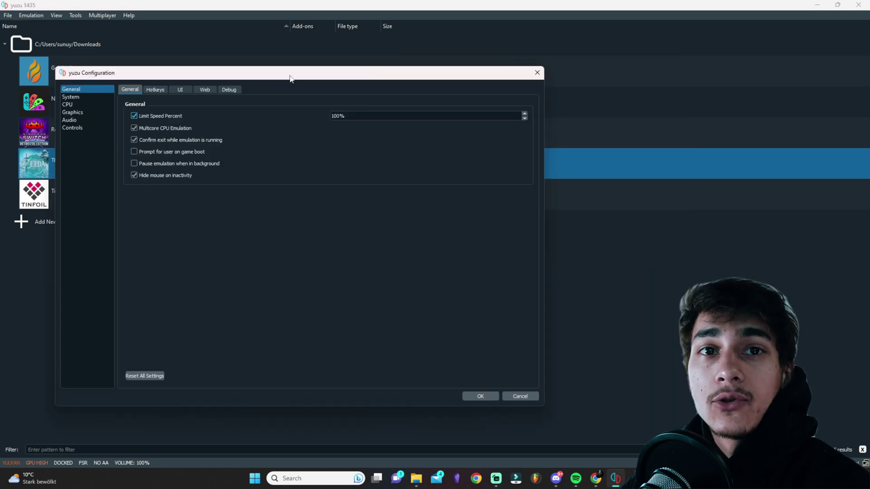
{"action": "left_click", "coordinate": [154, 89]}
{"action": "left_click", "coordinate": [184, 90]}
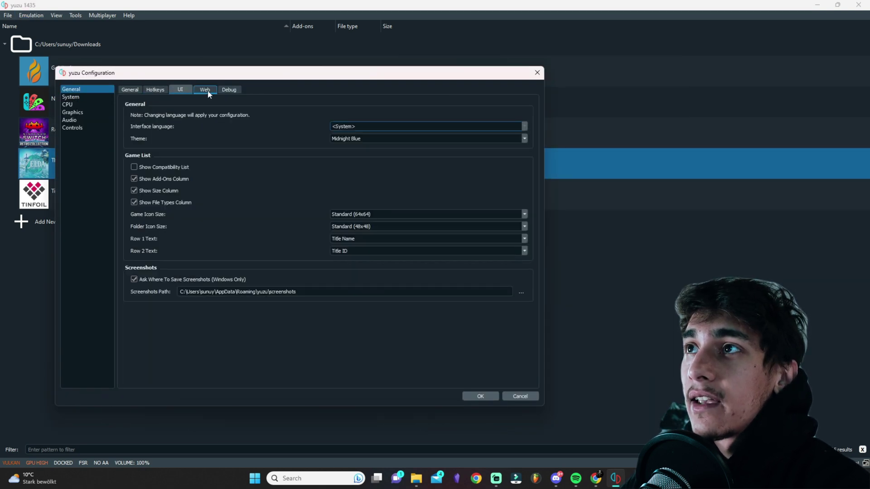
{"action": "left_click", "coordinate": [228, 89]}
{"action": "left_click", "coordinate": [138, 91]}
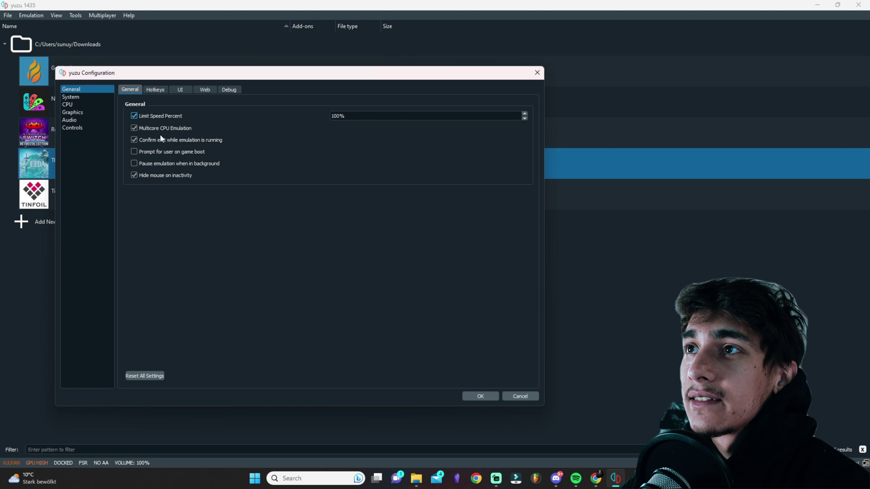
{"action": "left_click", "coordinate": [72, 97]}
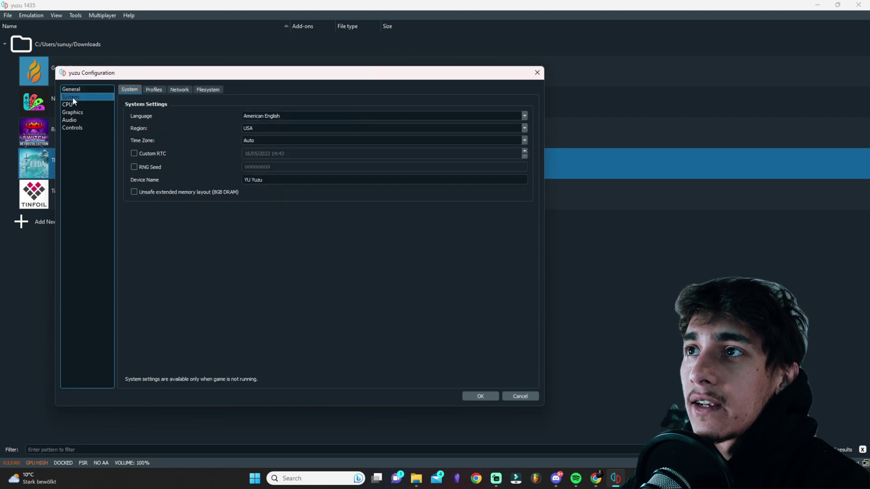
{"action": "left_click", "coordinate": [98, 104]}
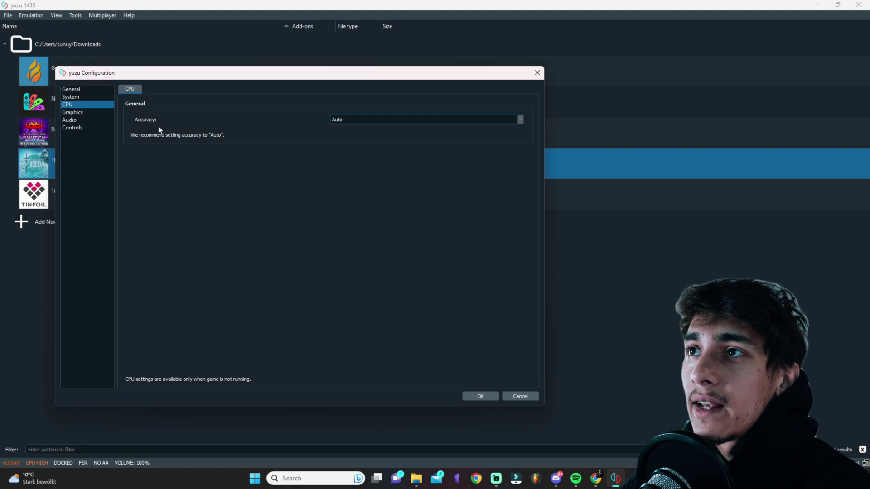
- In the graphics settings, choose Vulkan as the API and check the graphics device selection
{"action": "left_click", "coordinate": [94, 114]}
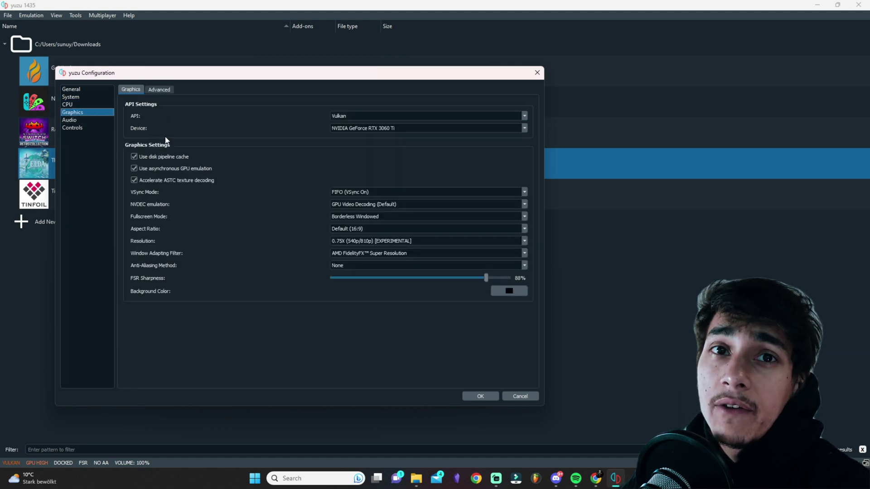
{"action": "left_click", "coordinate": [393, 118]}
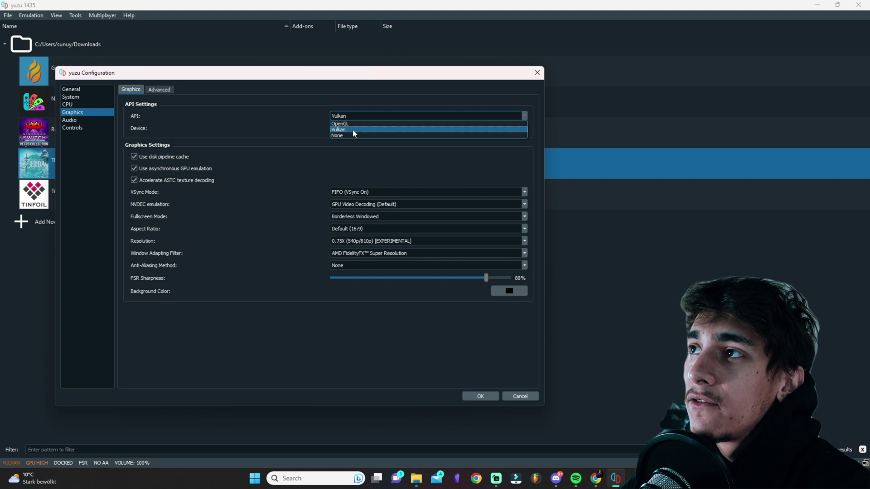
{"action": "left_click", "coordinate": [379, 129]}
{"action": "left_click", "coordinate": [379, 130]}
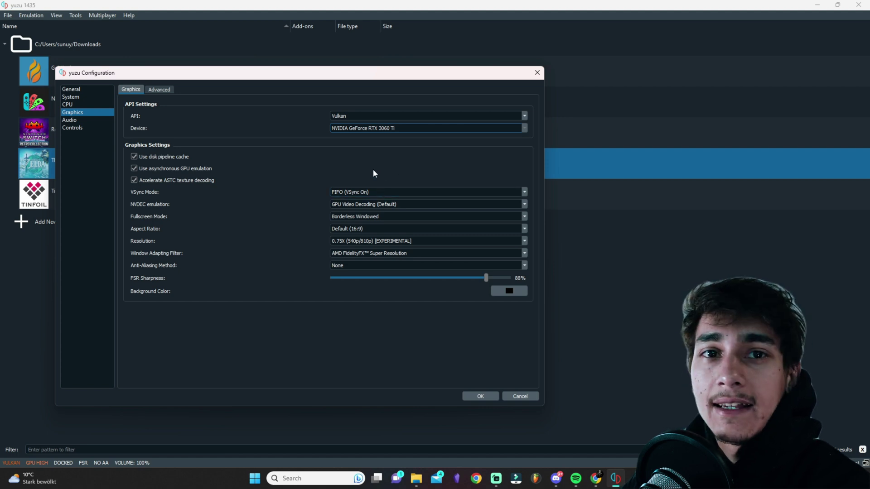
- Set the graphics resolution to 1X (720p/1080p) and review the other available resolutions
{"action": "left_click_drag", "start_coordinate": [307, 74], "coordinate": [340, 70]}
{"action": "left_click", "coordinate": [404, 235]}
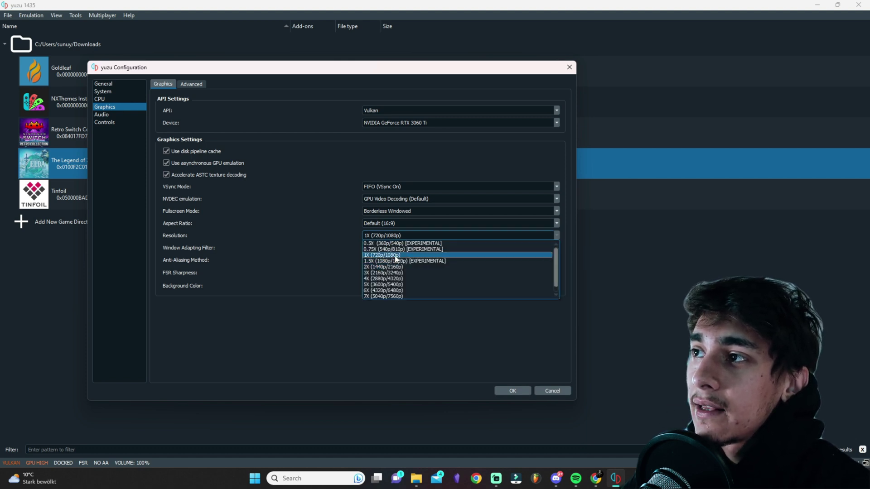
{"action": "left_click", "coordinate": [394, 255]}
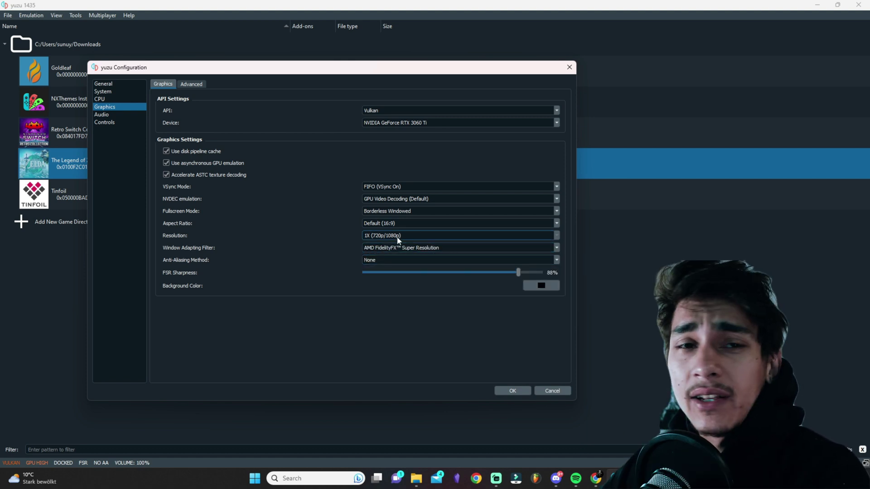
{"action": "left_click", "coordinate": [394, 238]}
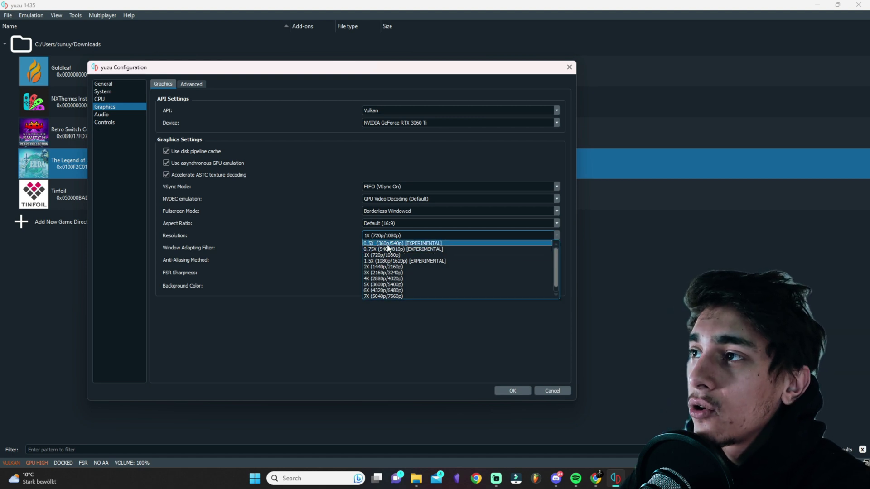
{"action": "left_click_drag", "start_coordinate": [306, 72], "coordinate": [274, 68]}
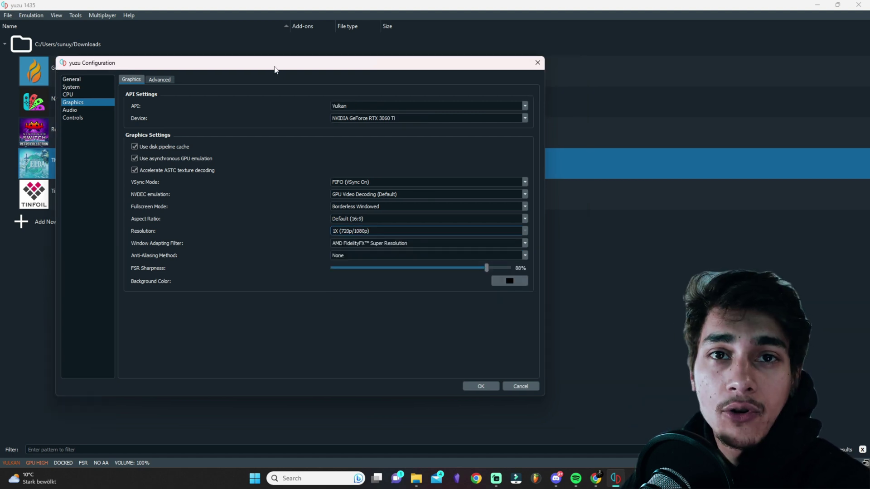
- Try the 3X (2160p/3240p) graphics resolution, and return the resolution to 1X (720p/1080p)
{"action": "left_click", "coordinate": [362, 232]}
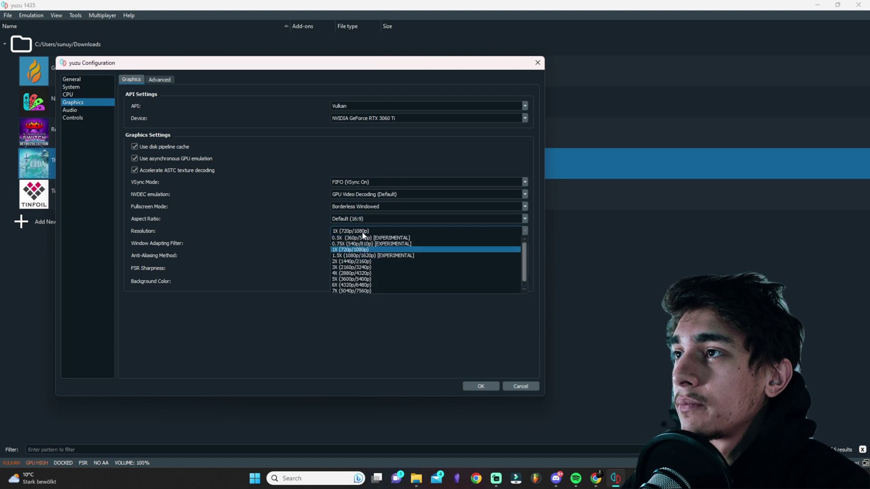
{"action": "left_click", "coordinate": [351, 269]}
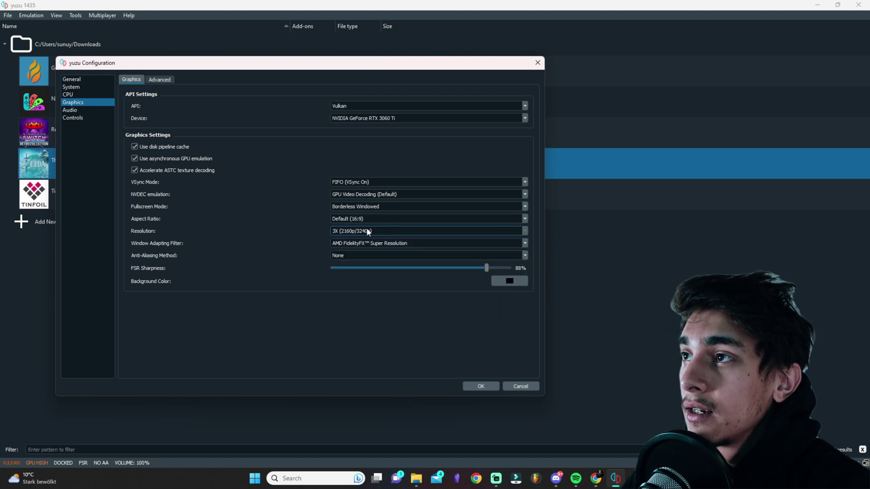
{"action": "left_click", "coordinate": [368, 232]}
{"action": "left_click", "coordinate": [363, 249]}
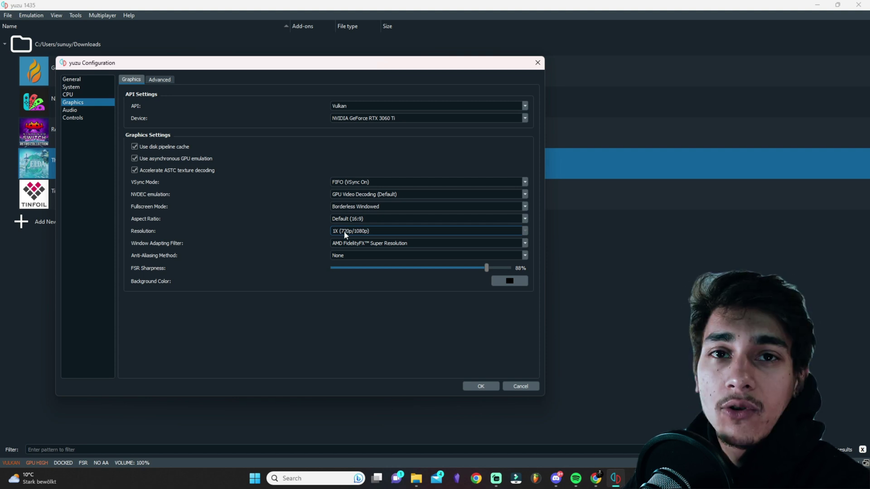
- Review the lower and higher resolution options and look at the advanced graphics settings
{"action": "left_click", "coordinate": [344, 232]}
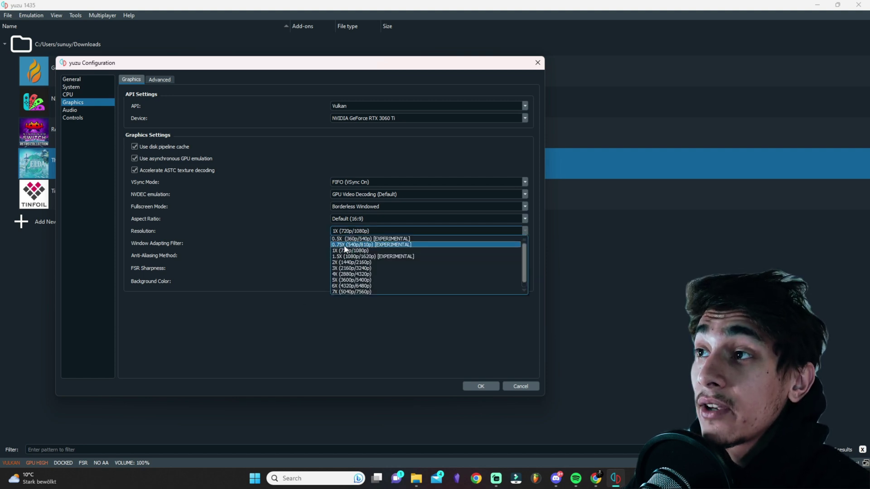
{"action": "left_click", "coordinate": [267, 277]}
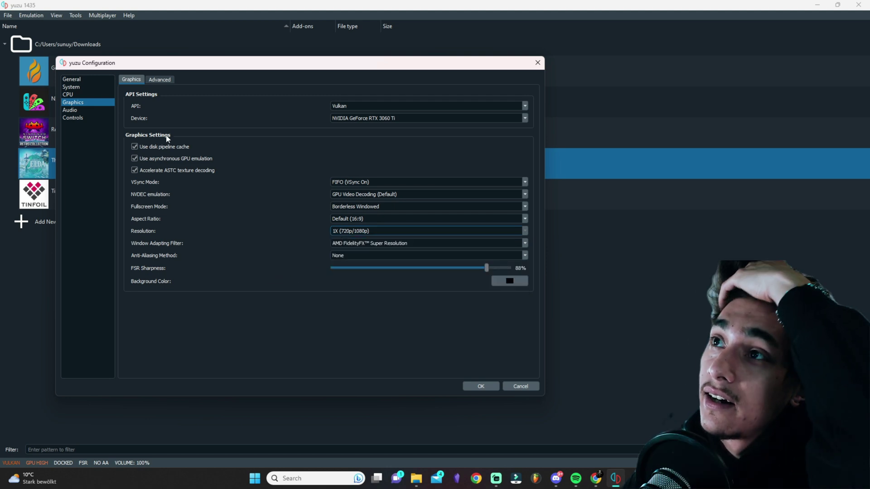
{"action": "left_click", "coordinate": [394, 232]}
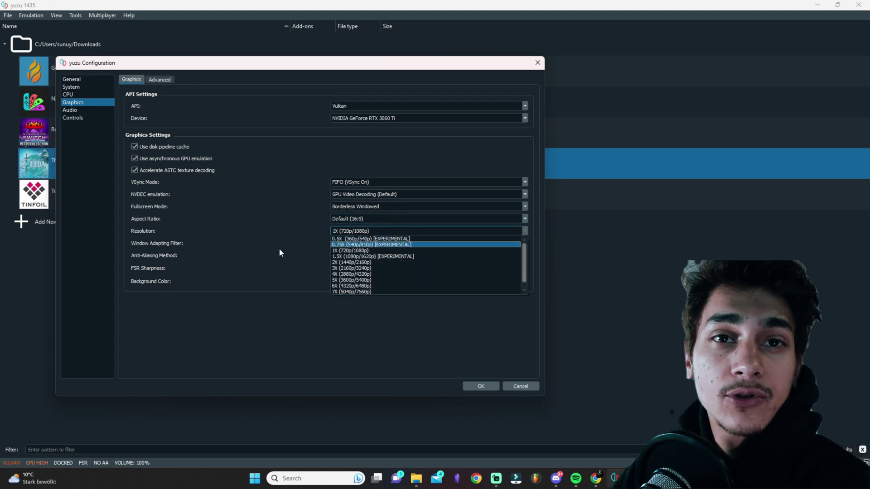
{"action": "left_click", "coordinate": [293, 257]}
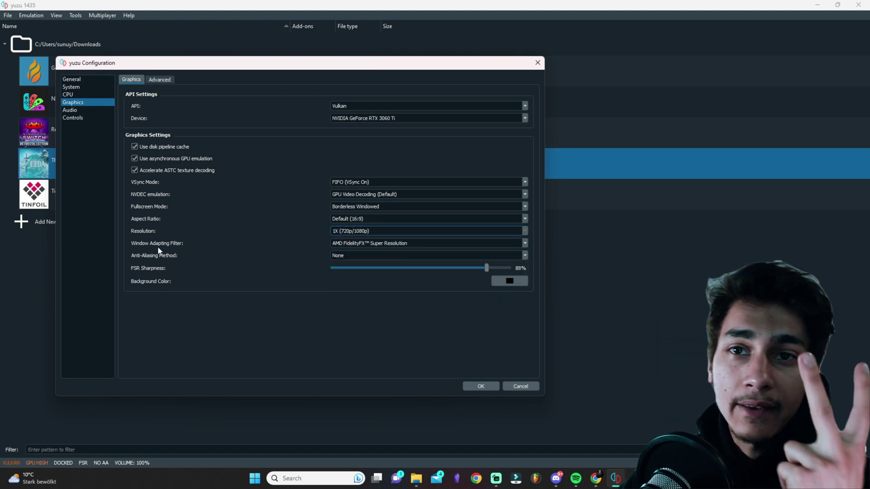
{"action": "left_click", "coordinate": [163, 81]}
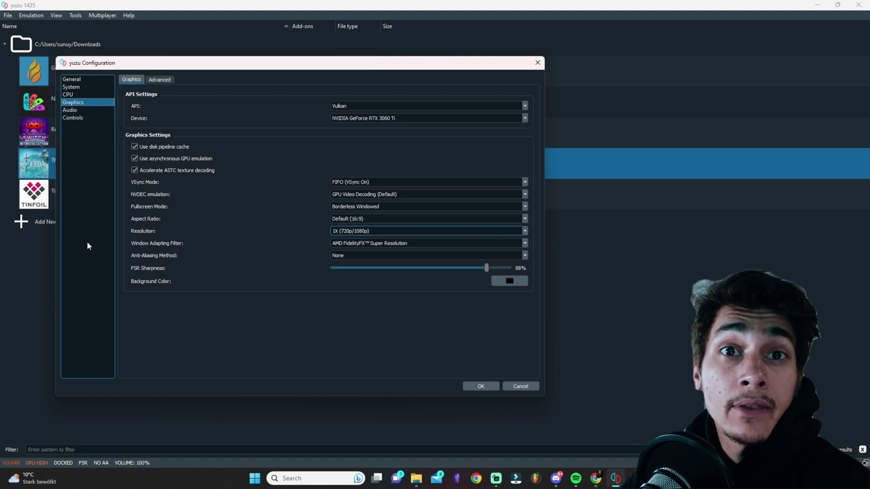
- In the Player 1 controls, review the input devices, keep DualShock 4 Controller 0 selected, and save the configuration
{"action": "left_click", "coordinate": [74, 118]}
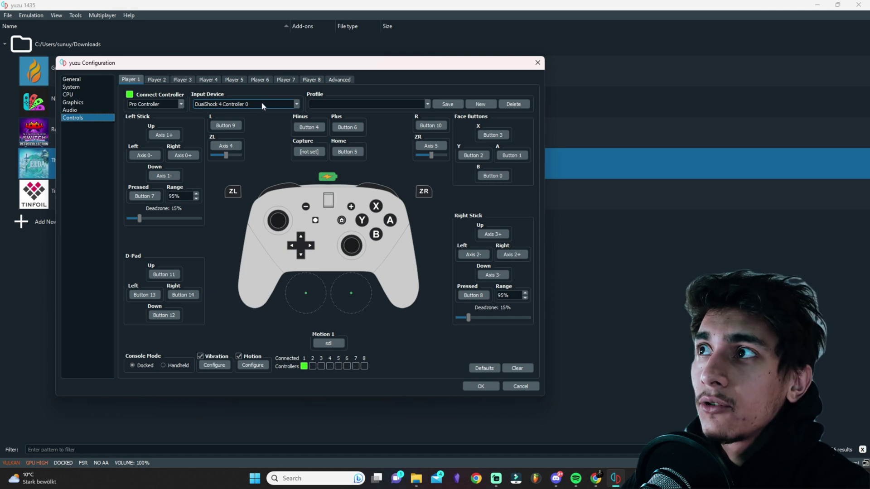
{"action": "left_click", "coordinate": [285, 105]}
{"action": "left_click", "coordinate": [388, 83]}
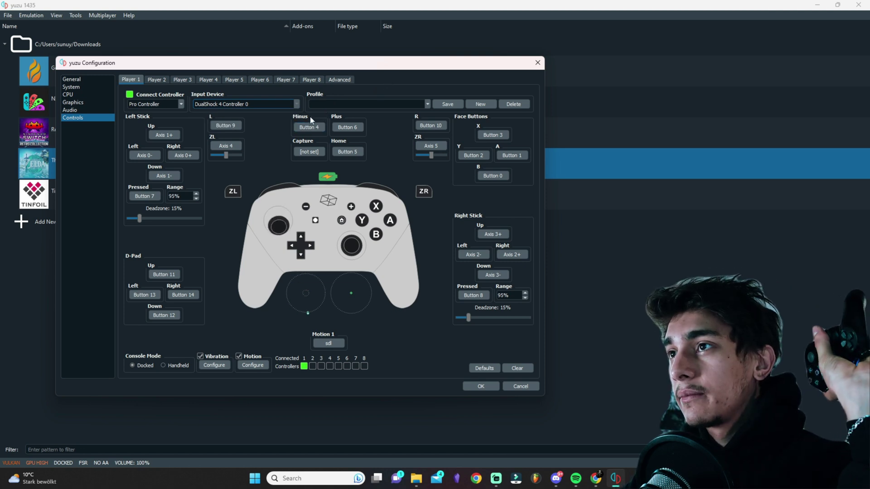
{"action": "left_click", "coordinate": [246, 106]}
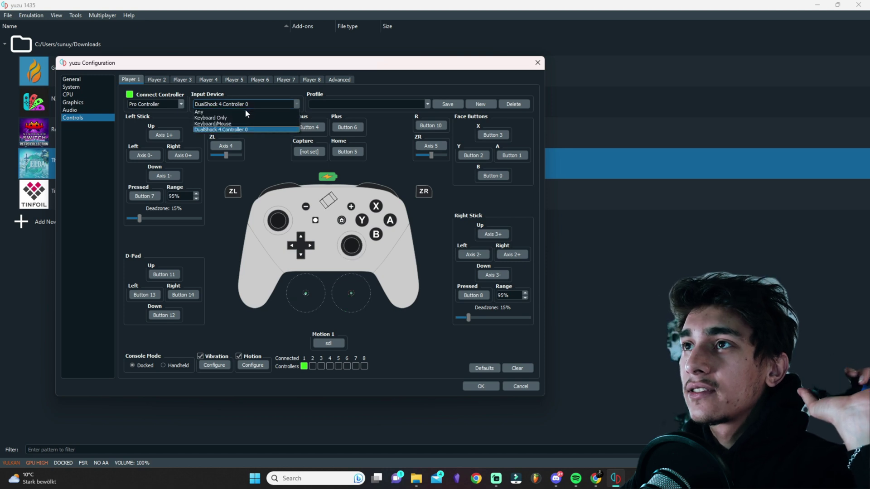
{"action": "left_click", "coordinate": [231, 126]}
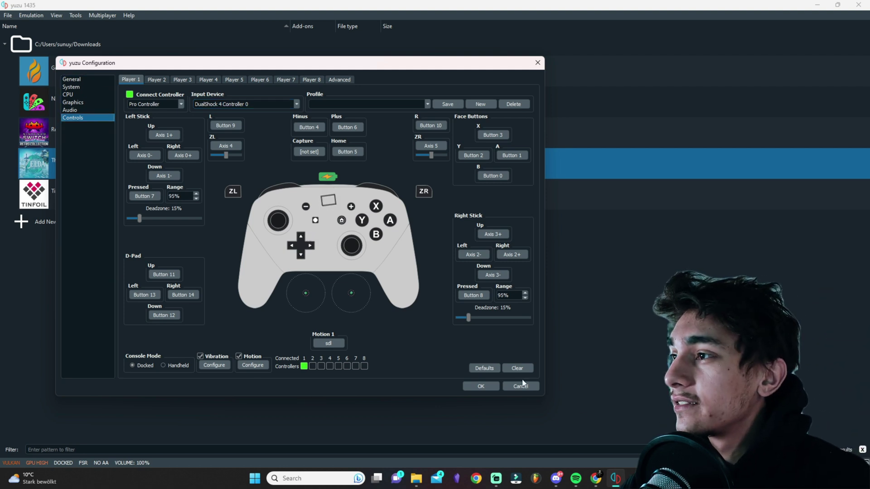
{"action": "left_click", "coordinate": [480, 386]}
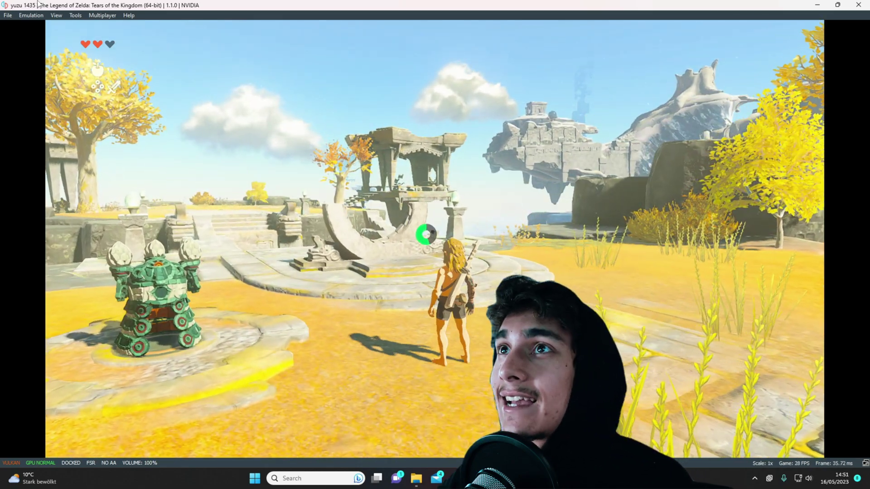
- Check the CPU settings while the game is running, then stop the game and reopen the emulator configuration
{"action": "left_click", "coordinate": [30, 16]}
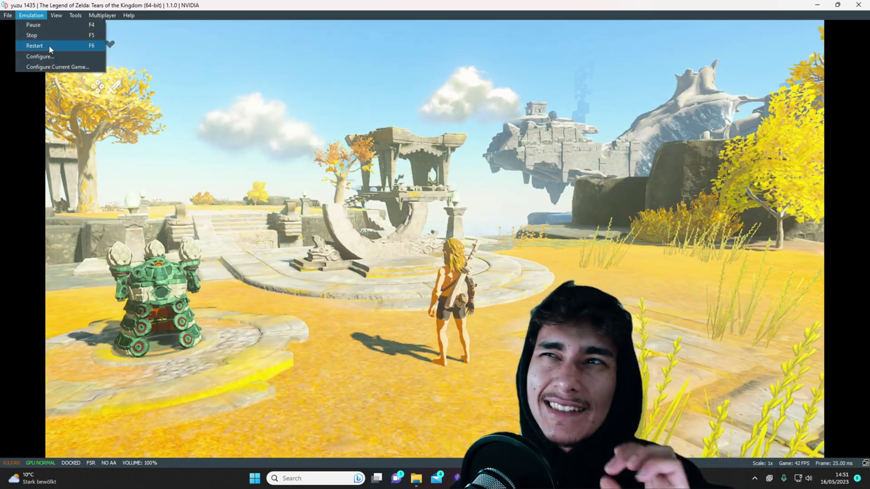
{"action": "left_click", "coordinate": [65, 58]}
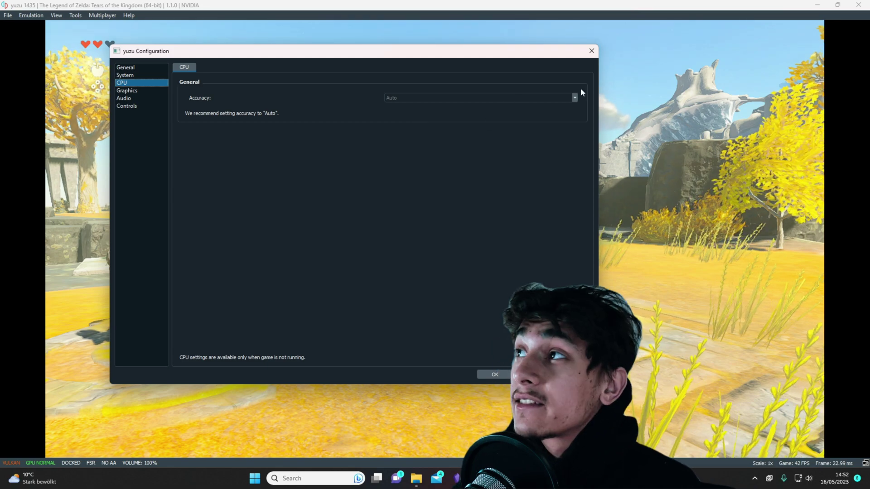
{"action": "left_click", "coordinate": [596, 50]}
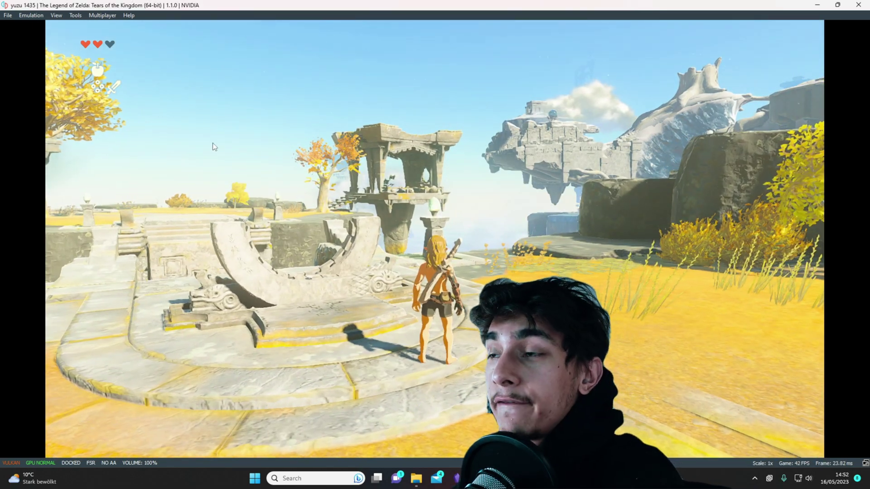
{"action": "key", "text": "F5"}
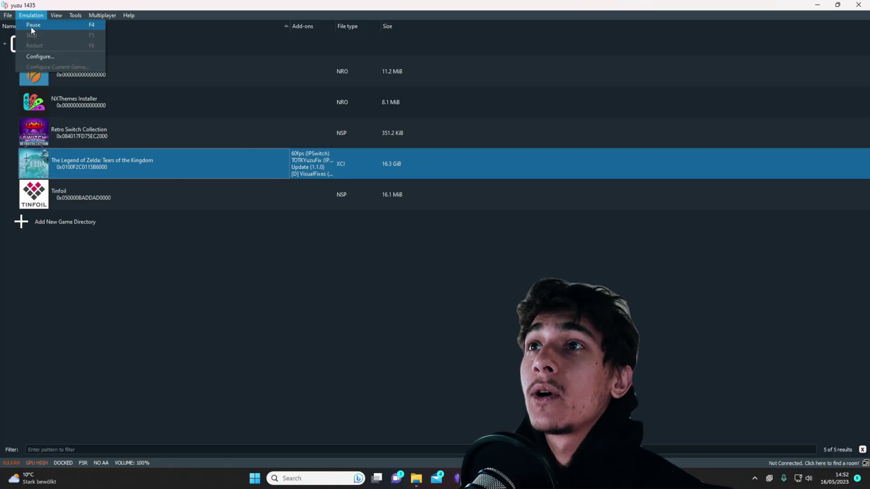
{"action": "left_click", "coordinate": [36, 59]}
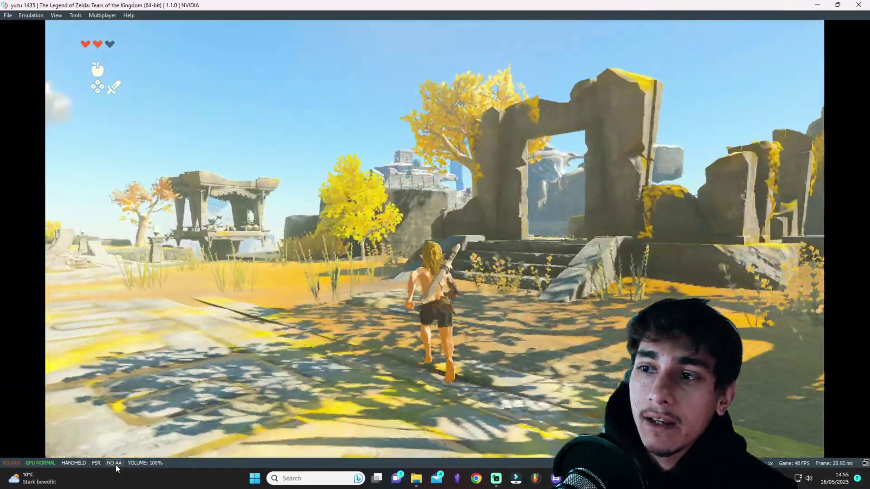
- Compare SMAA with no anti-aliasing in the running game, and cycle through the window adapting filters back to FSR
{"action": "left_click", "coordinate": [114, 463]}
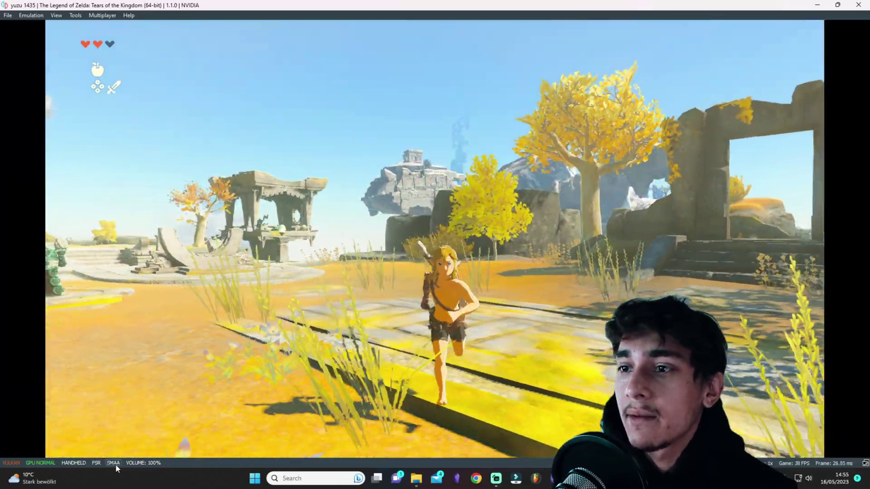
{"action": "left_click", "coordinate": [114, 463]}
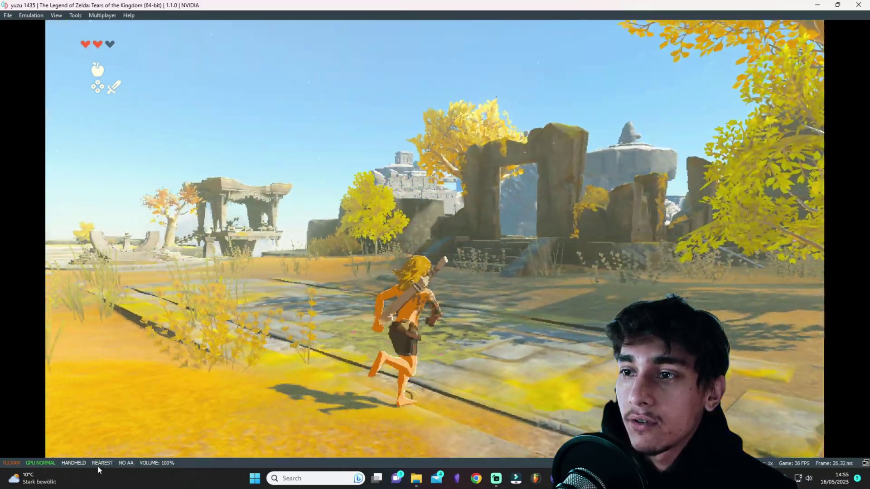
{"action": "left_click", "coordinate": [96, 464]}
{"action": "left_click", "coordinate": [103, 463]}
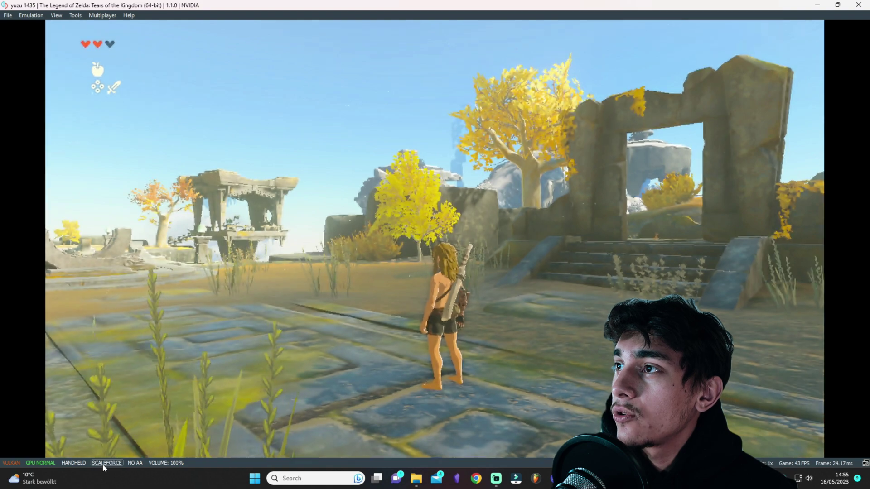
{"action": "left_click", "coordinate": [102, 464]}
{"action": "left_click", "coordinate": [101, 464]}
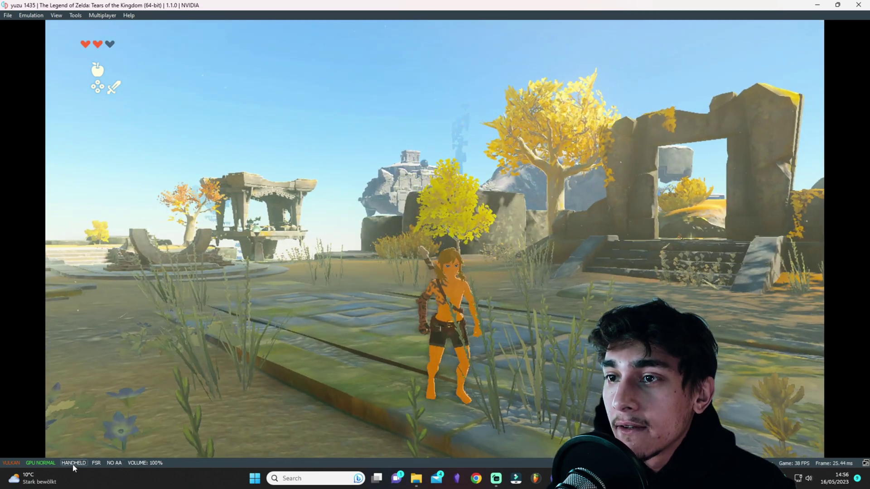
- Compare the handheld and docked console modes in the running game, finish in docked mode, and set GPU accuracy to High
{"action": "left_click", "coordinate": [72, 463]}
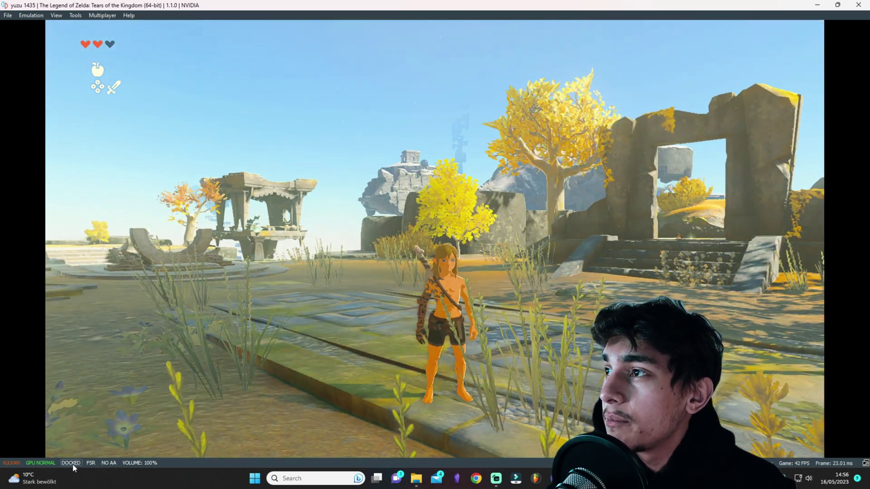
{"action": "left_click", "coordinate": [73, 463]}
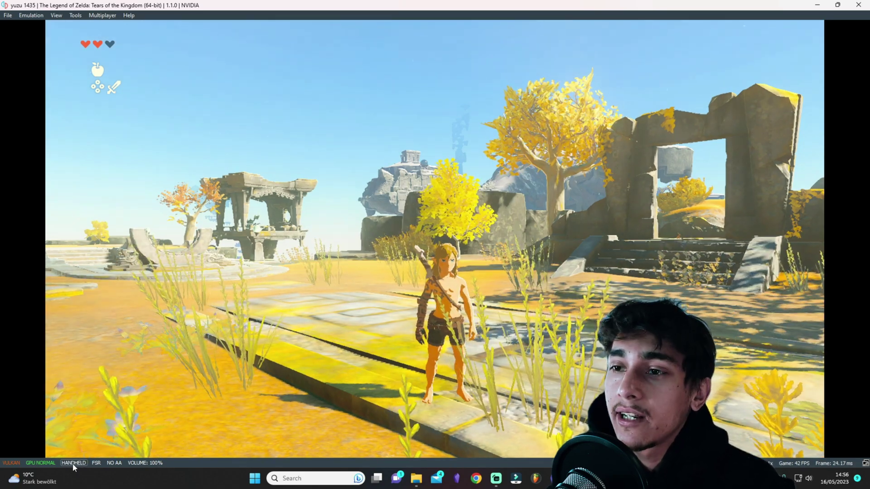
{"action": "left_click", "coordinate": [72, 463]}
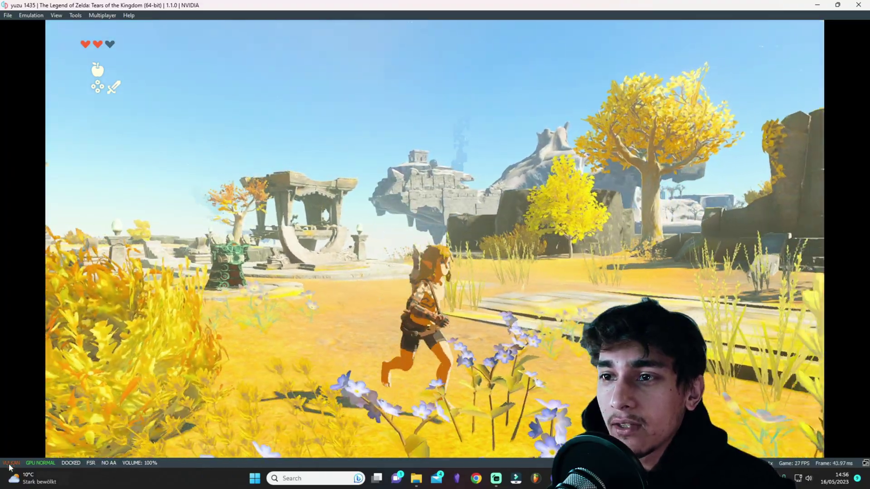
{"action": "left_click", "coordinate": [40, 463]}
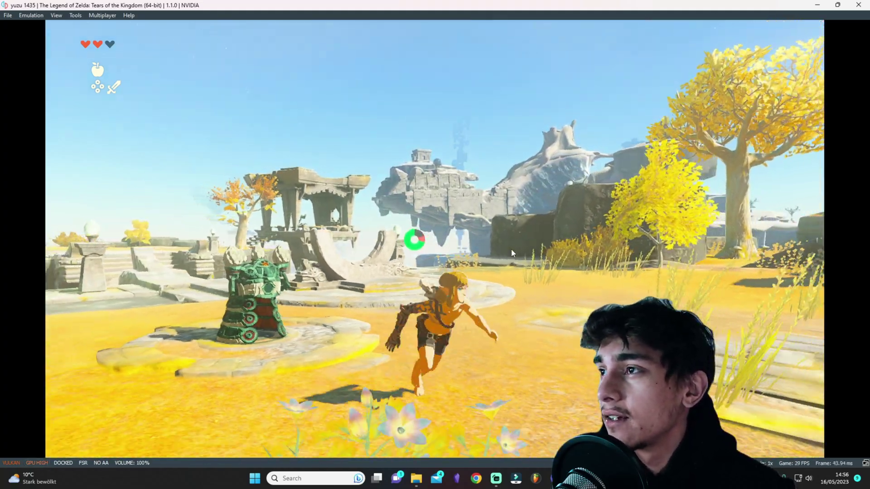
- Open the emulator configuration during the game and look at its General and Hotkeys settings
{"action": "left_click", "coordinate": [31, 15]}
{"action": "left_click", "coordinate": [56, 56]}
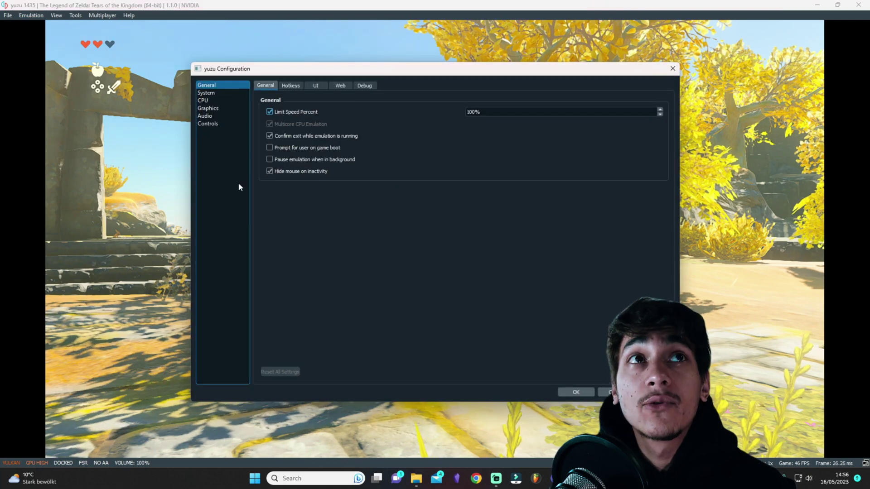
{"action": "left_click", "coordinate": [295, 86]}
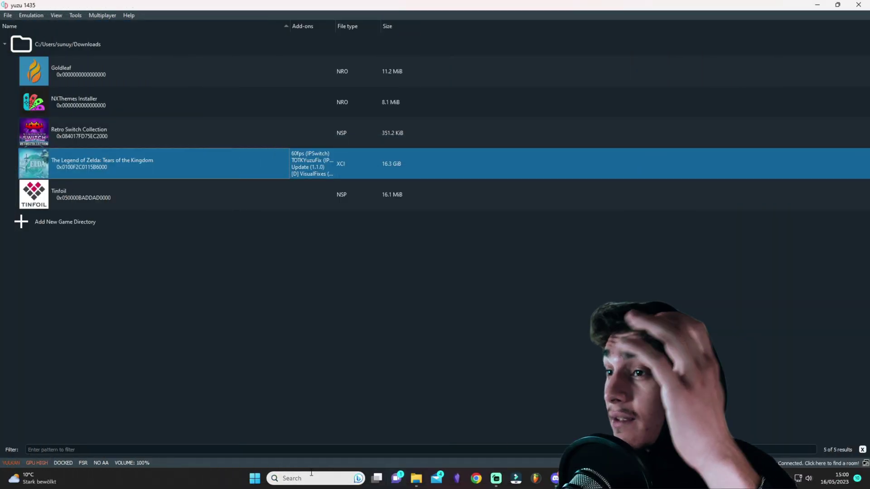
- Open the Windows Control Panel, search it for "sys", and open the System information from the results
{"action": "left_click", "coordinate": [312, 475]}
{"action": "type", "text": "control"}
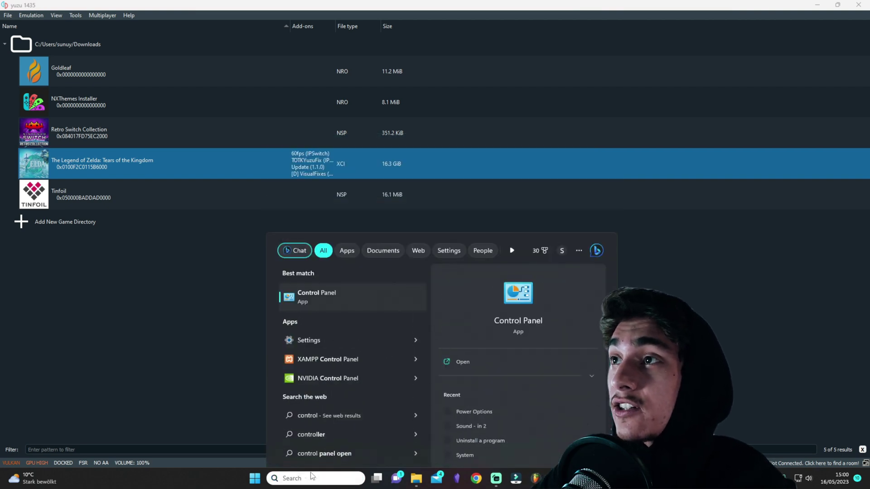
{"action": "key", "text": "Return"}
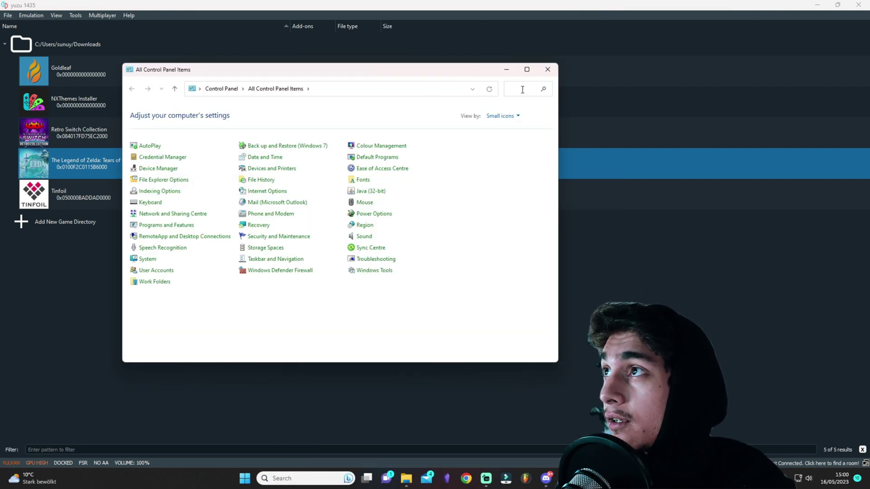
{"action": "type", "text": "sys"}
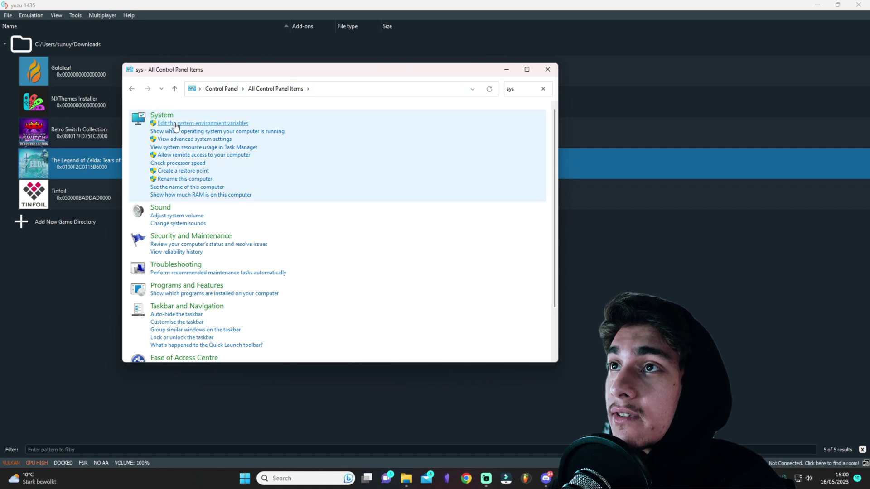
{"action": "left_click", "coordinate": [176, 131]}
- Open the graphics options in the Windows display settings and try to add the yuzu desktop shortcut as a custom desktop app
{"action": "left_click", "coordinate": [68, 159]}
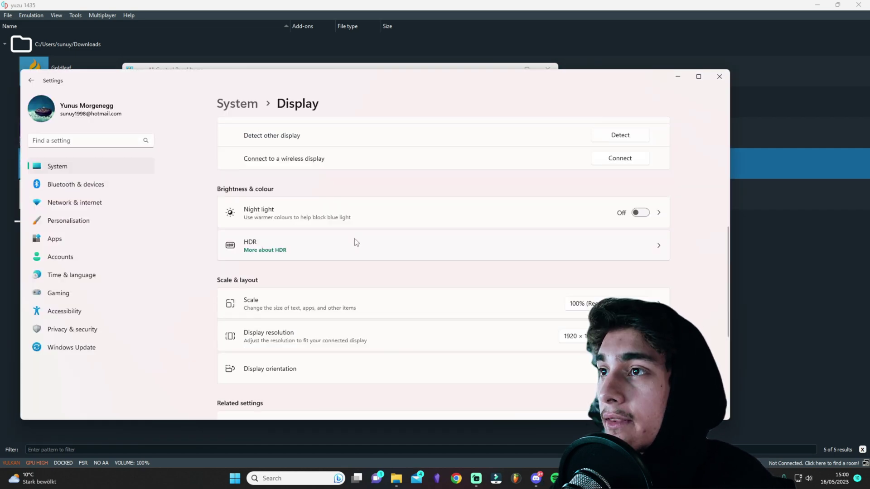
{"action": "scroll", "coordinate": [353, 243], "scroll_direction": "down", "scroll_amount": 5}
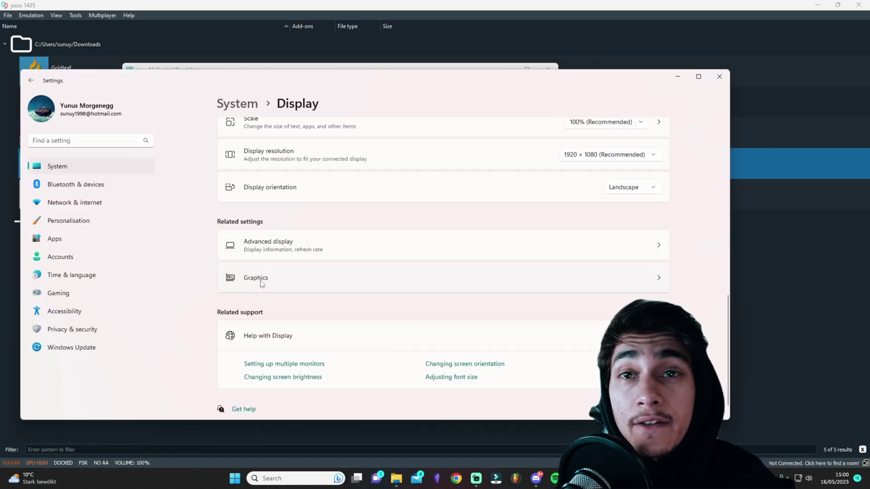
{"action": "left_click", "coordinate": [261, 283]}
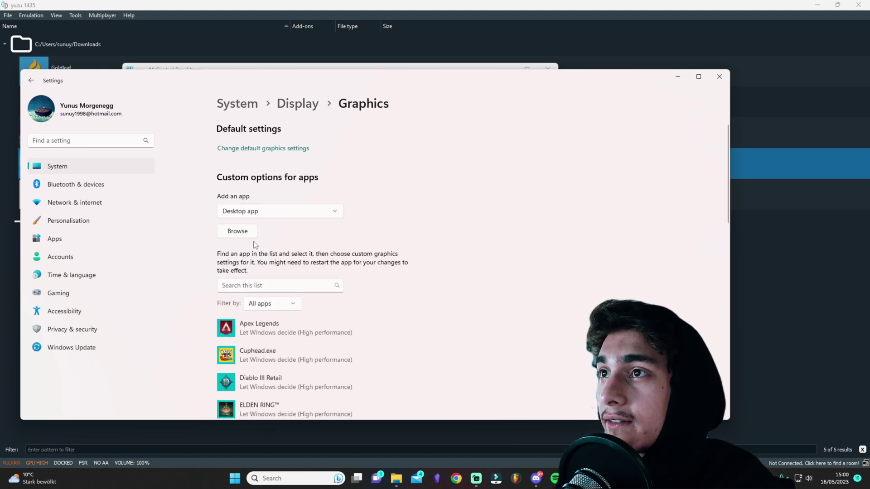
{"action": "left_click", "coordinate": [243, 239]}
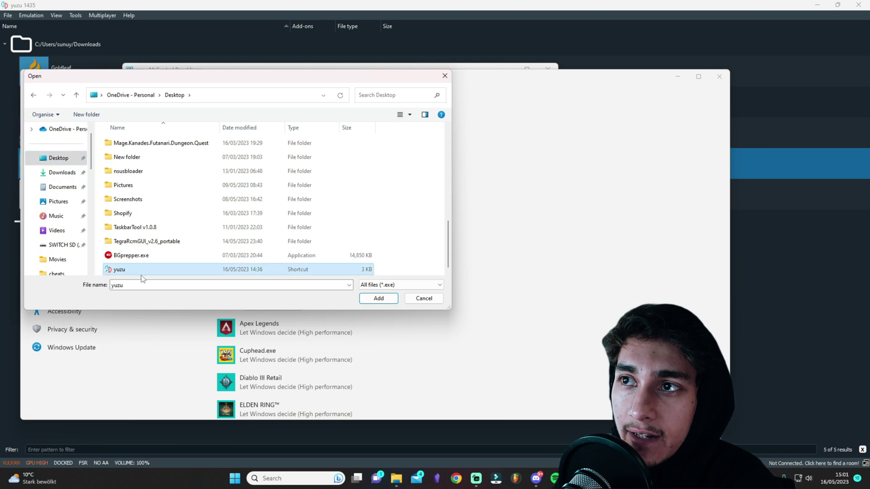
{"action": "key", "text": "Return"}
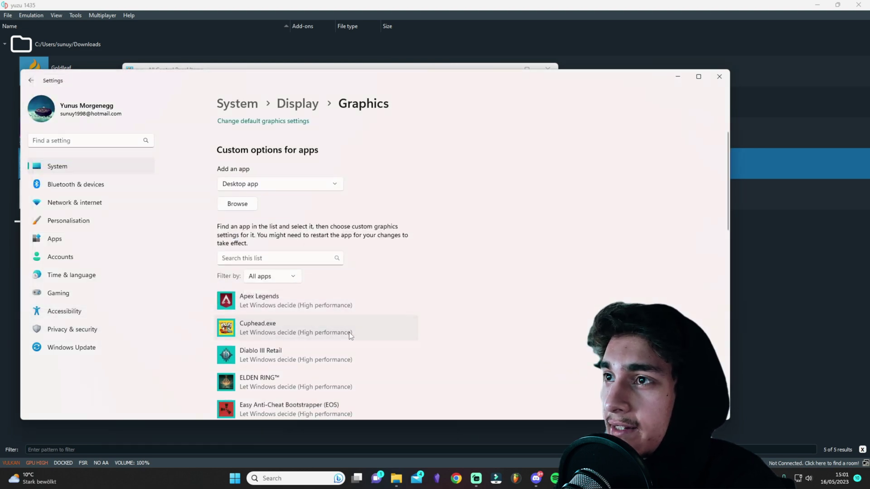
- Search the custom app list for "yu" and save High performance as the graphics preference for the yuzu entry
{"action": "scroll", "coordinate": [284, 328], "scroll_direction": "down", "scroll_amount": 5}
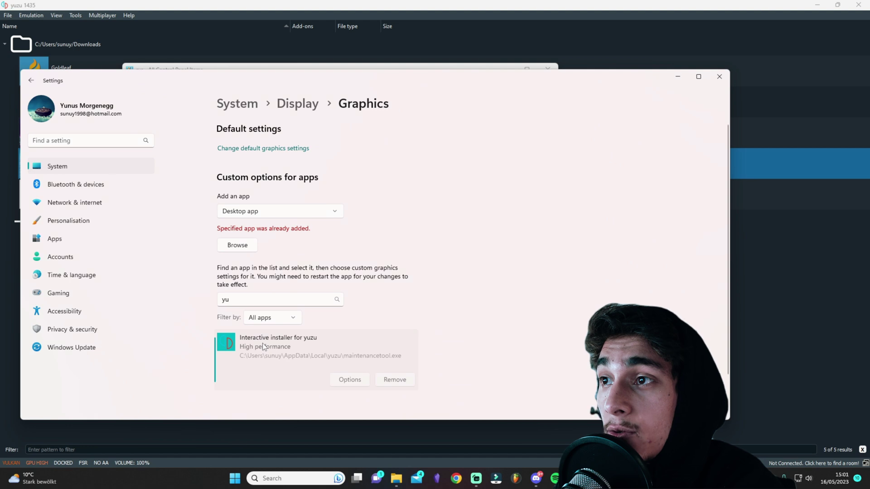
{"action": "scroll", "coordinate": [349, 309], "scroll_direction": "down", "scroll_amount": 2}
{"action": "left_click", "coordinate": [343, 336]}
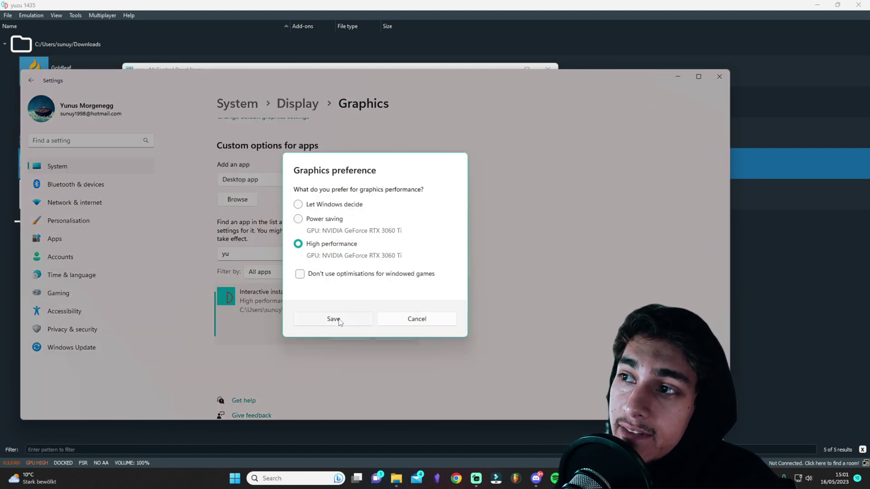
{"action": "left_click", "coordinate": [353, 324]}
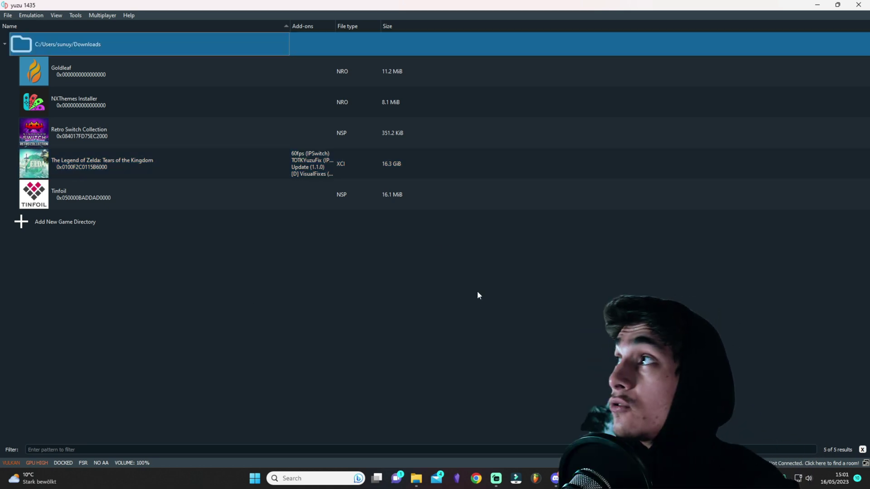
- Close yuzu, search Windows for "ryujinx" and launch Ryujinx
{"action": "left_click", "coordinate": [867, 4]}
{"action": "left_click", "coordinate": [305, 480]}
{"action": "type", "text": "ryujinx"}
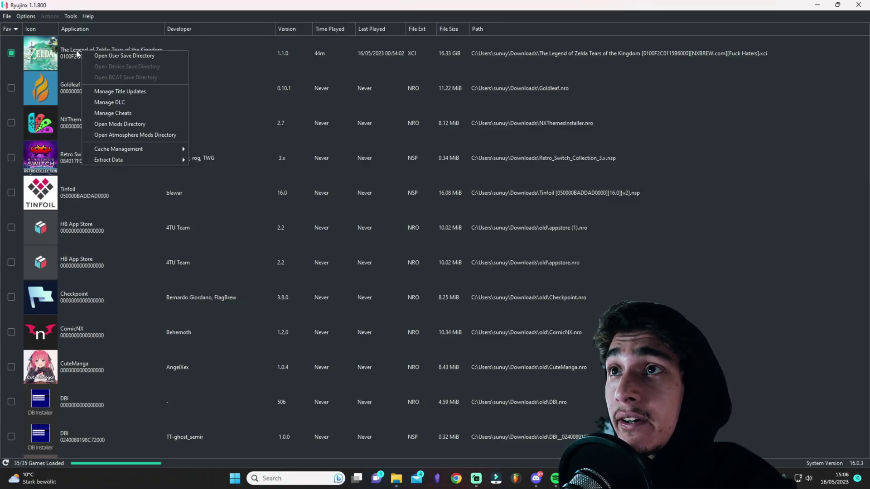
- Check the title updates for The Legend of Zelda: Tears of the Kingdom and how to add one, leaving the list unaltered
{"action": "right_click", "coordinate": [74, 54]}
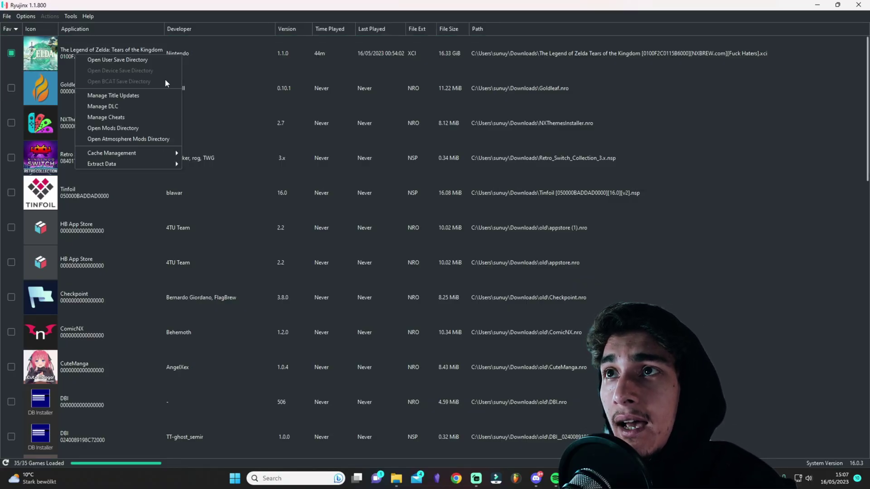
{"action": "left_click", "coordinate": [161, 95]}
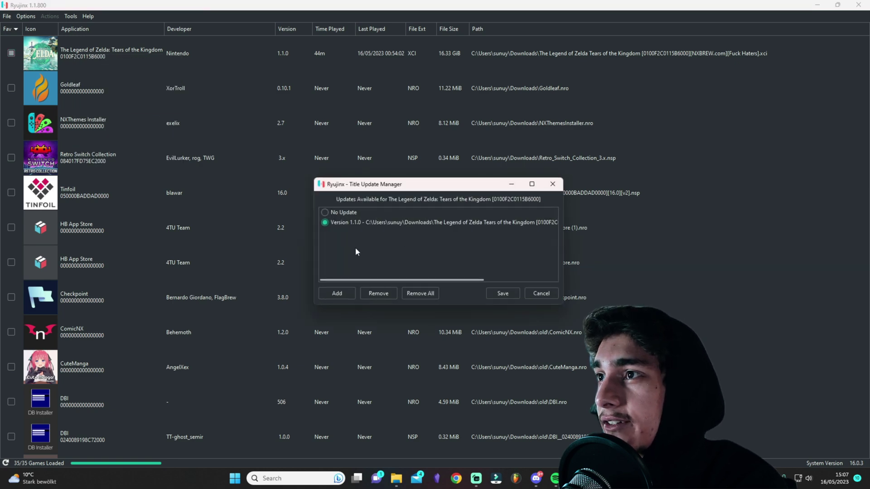
{"action": "left_click", "coordinate": [338, 293]}
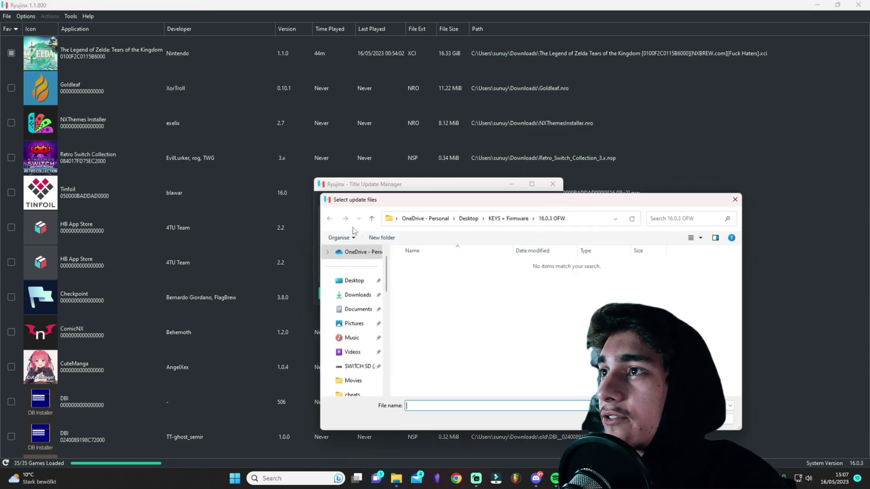
{"action": "left_click", "coordinate": [735, 200]}
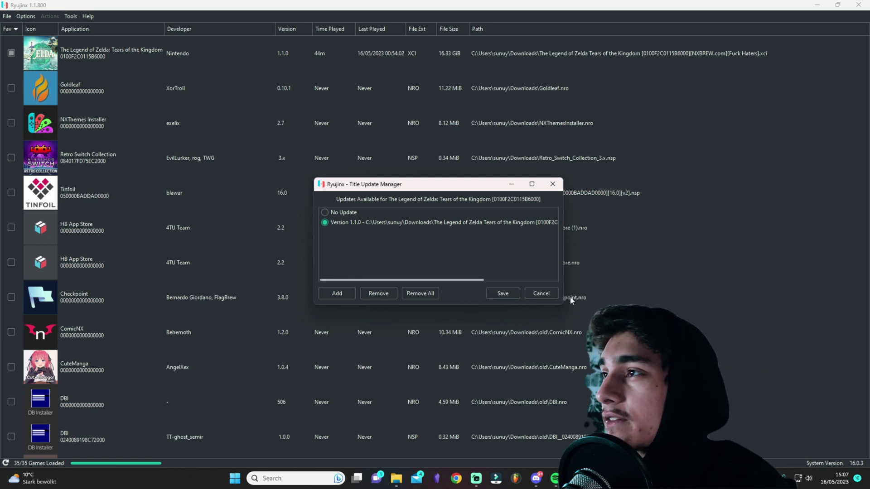
{"action": "left_click", "coordinate": [553, 184]}
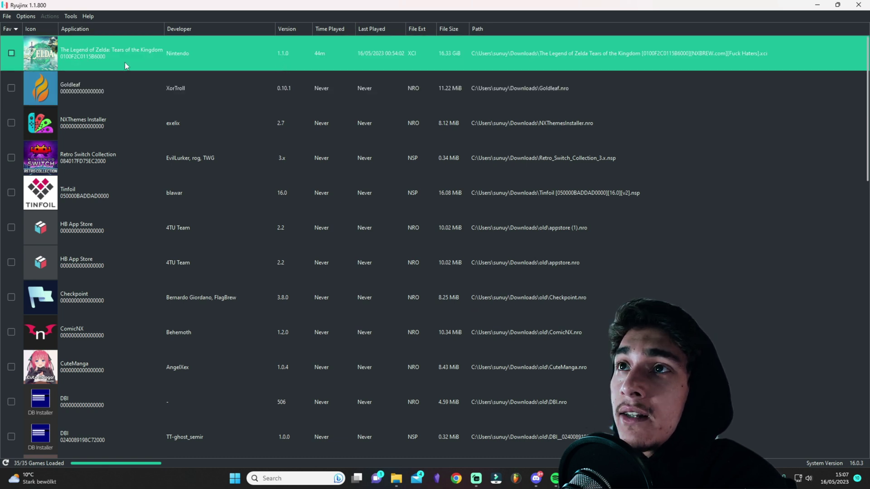
- Open the mods directory of Tears of the Kingdom, switch to Discord and open the "Zelda TOTK FPS Stabilisation + Mods!" forum post
{"action": "right_click", "coordinate": [113, 65]}
{"action": "right_click", "coordinate": [100, 63]}
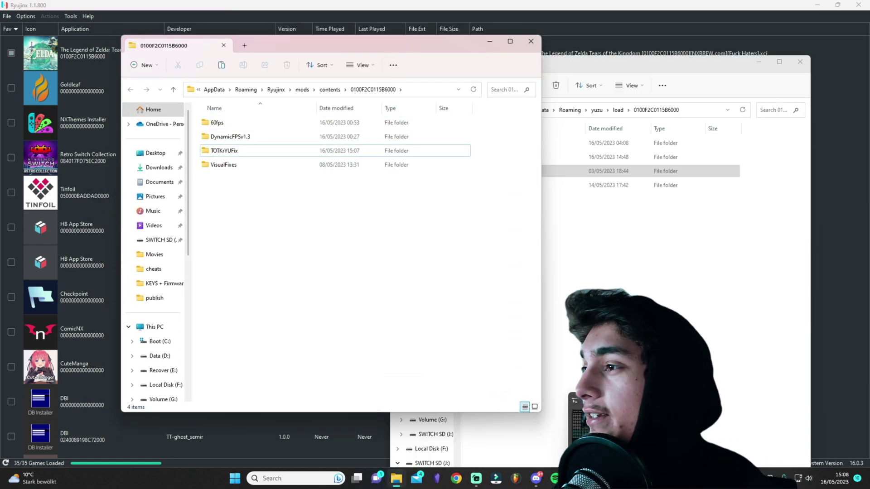
{"action": "left_click", "coordinate": [536, 480]}
{"action": "left_click_drag", "start_coordinate": [241, 59], "coordinate": [546, 64]}
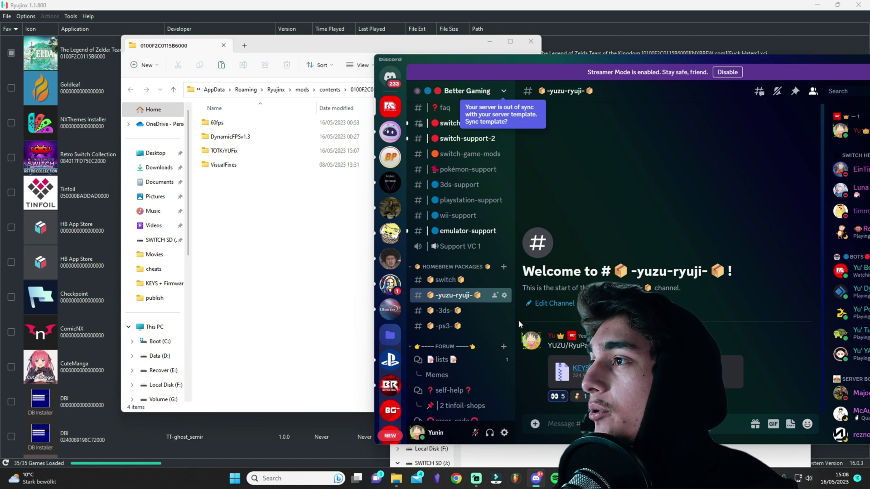
{"action": "scroll", "coordinate": [469, 317], "scroll_direction": "down", "scroll_amount": 3}
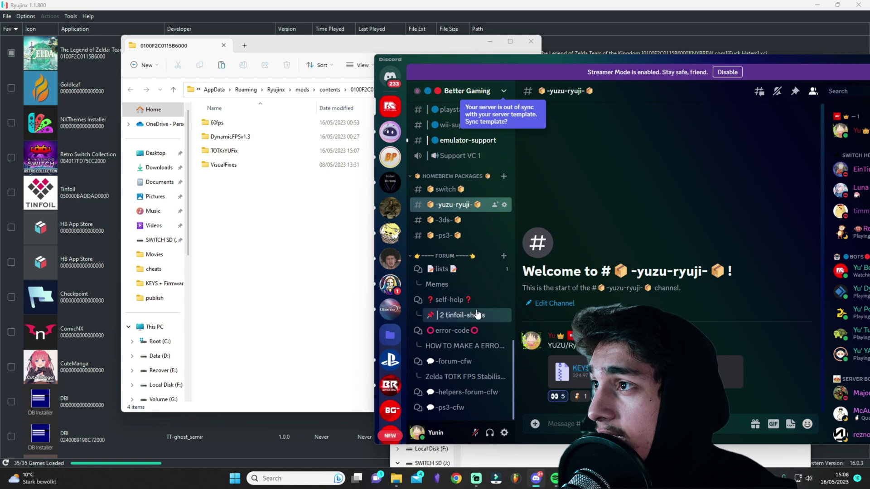
{"action": "left_click", "coordinate": [465, 376]}
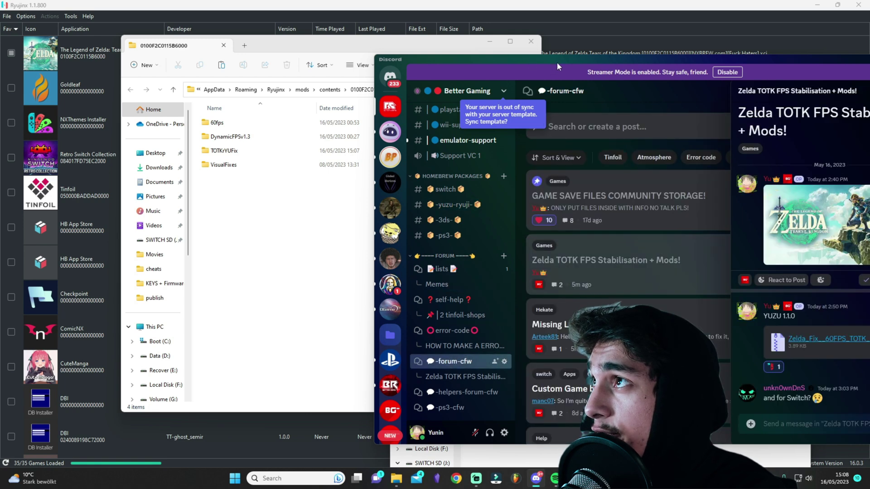
{"action": "left_click_drag", "start_coordinate": [556, 62], "coordinate": [330, 40]}
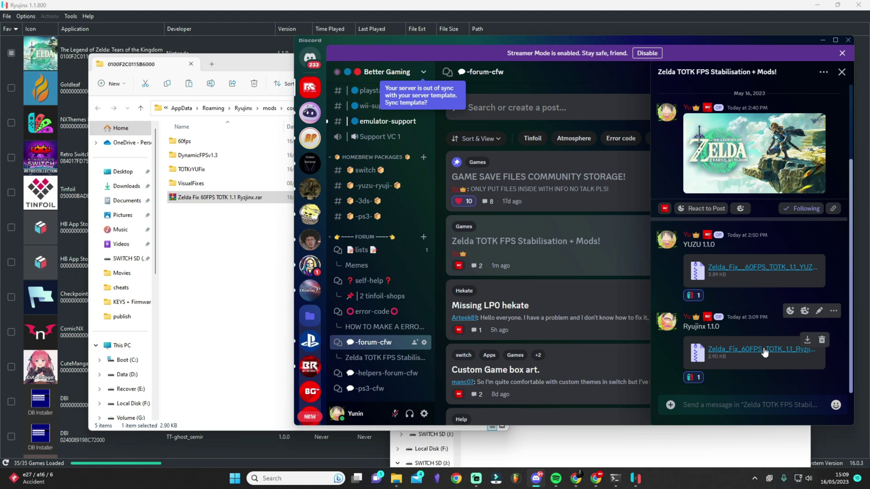
- Check the Ryujinx 1.1.0 download in the post and the mod folders inside Zelda Fix 60FPS TOTK 1.1 Ryzjinx.rar, closing the archive and mods folder
{"action": "left_click", "coordinate": [764, 350]}
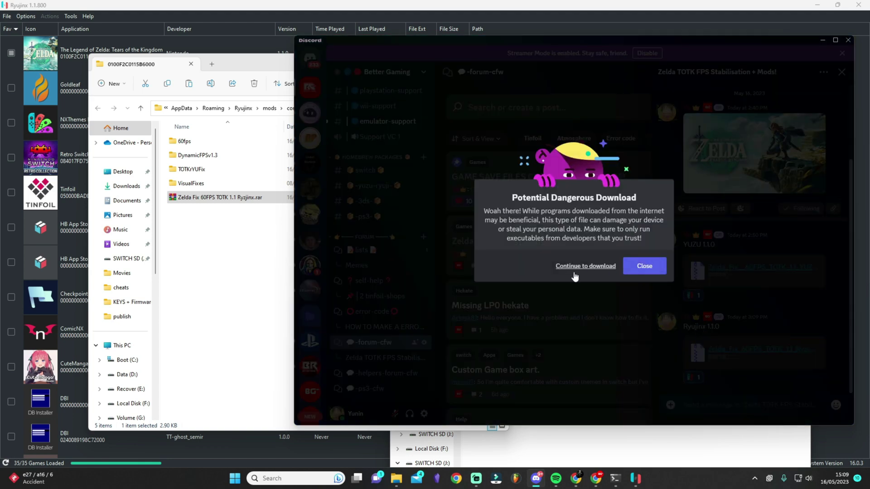
{"action": "left_click", "coordinate": [659, 270]}
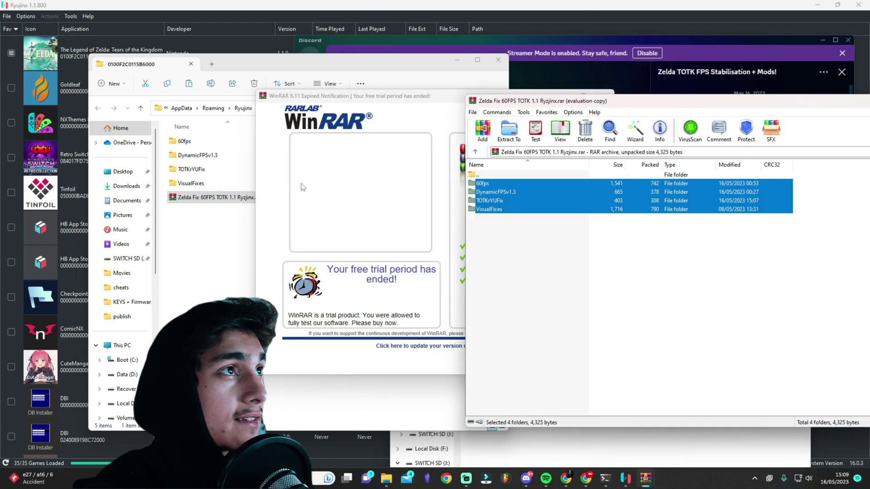
{"action": "left_click", "coordinate": [632, 96]}
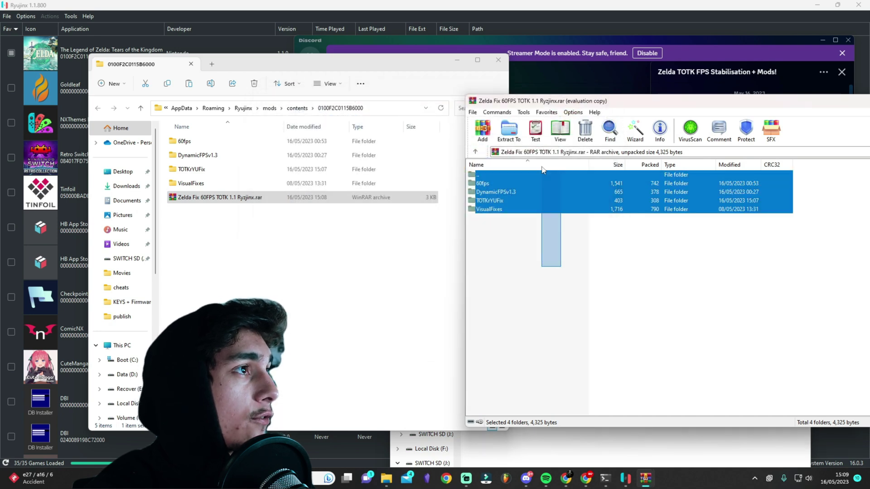
{"action": "left_click", "coordinate": [859, 100]}
{"action": "left_click", "coordinate": [498, 60]}
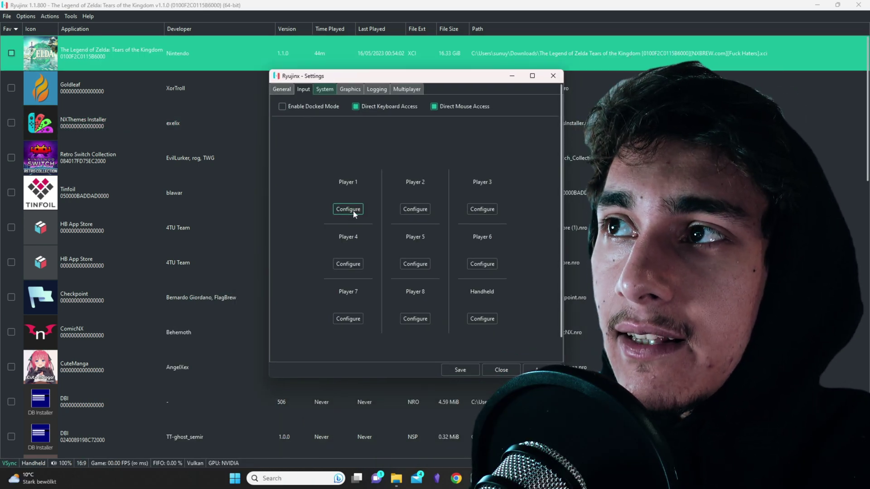
- Open the Player 1 controller configuration in the Ryujinx input settings and choose PS4 Controller as the input device
{"action": "left_click", "coordinate": [349, 212]}
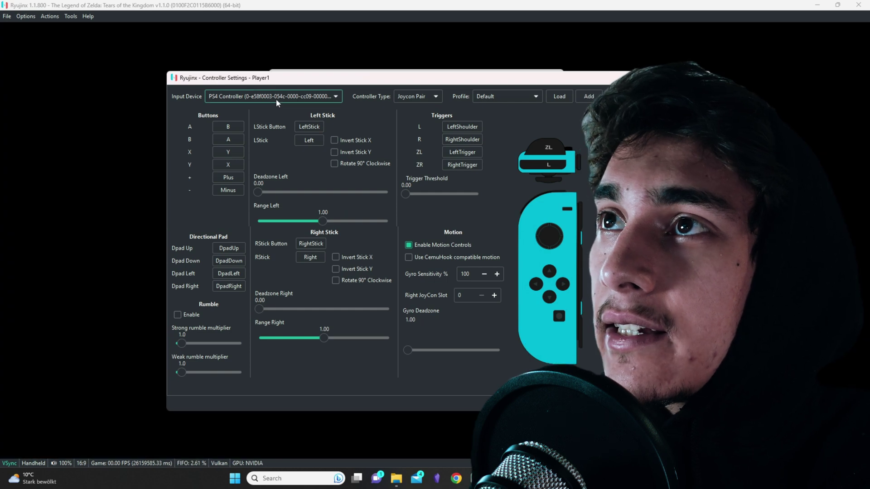
{"action": "left_click", "coordinate": [276, 96]}
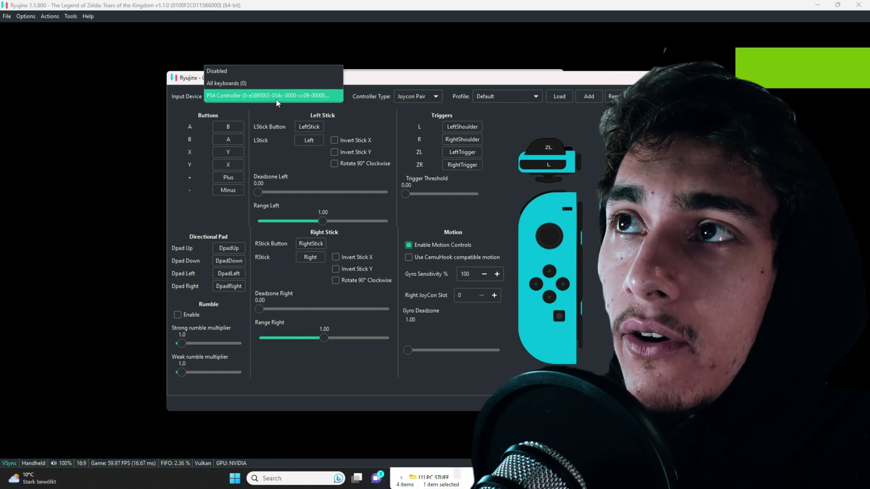
{"action": "left_click", "coordinate": [216, 96]}
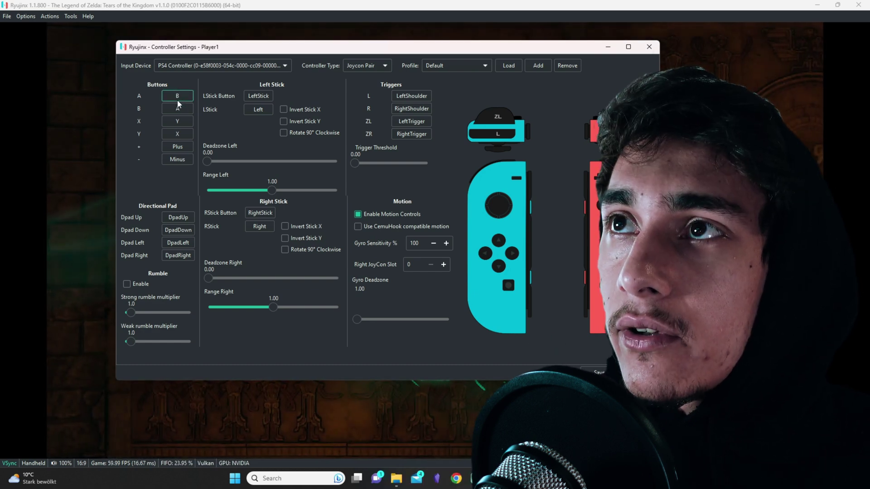
- Map Player 1's A button to B and B button to A, and save the controller and emulator settings
{"action": "left_click", "coordinate": [178, 100]}
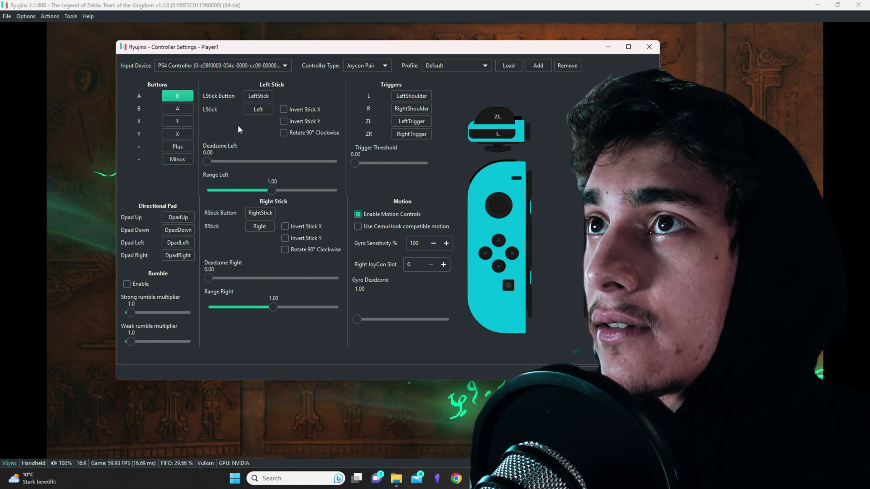
{"action": "left_click", "coordinate": [186, 96]}
{"action": "left_click", "coordinate": [183, 109]}
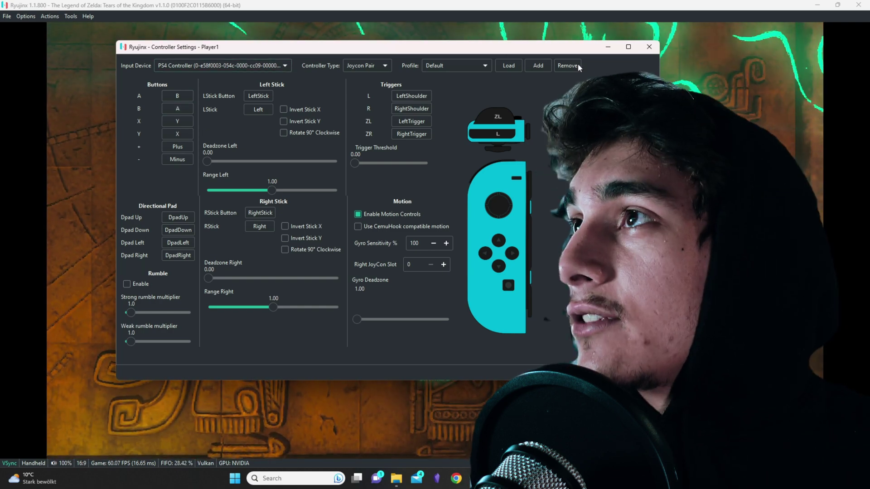
{"action": "left_click", "coordinate": [598, 371]}
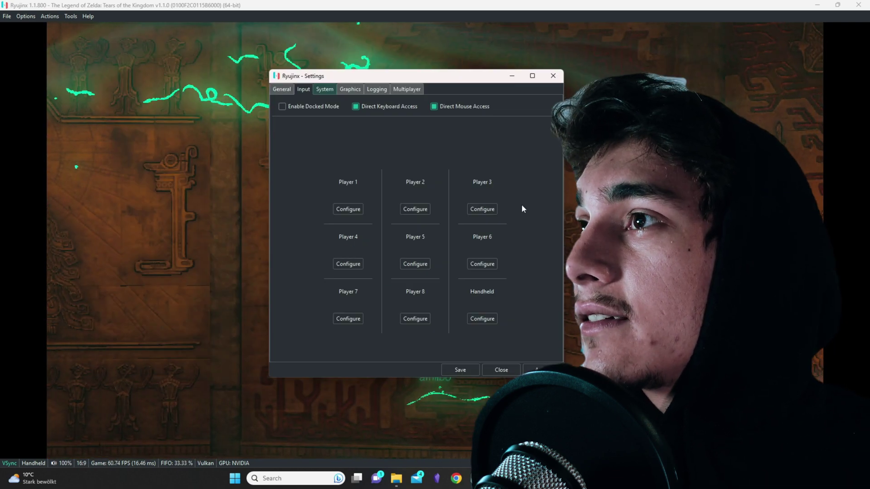
{"action": "left_click", "coordinate": [460, 369]}
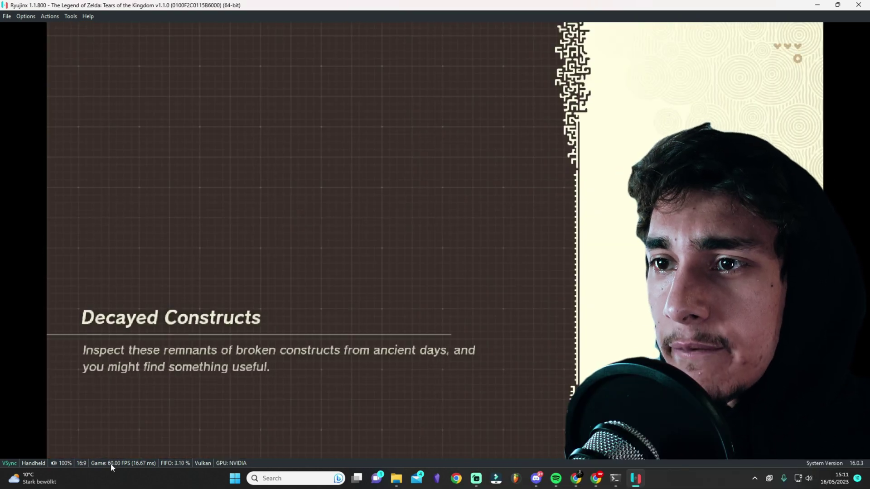
- Try docked mode in the running game and return to handheld, and cycle through the aspect ratios back to 16:9
{"action": "left_click", "coordinate": [33, 464]}
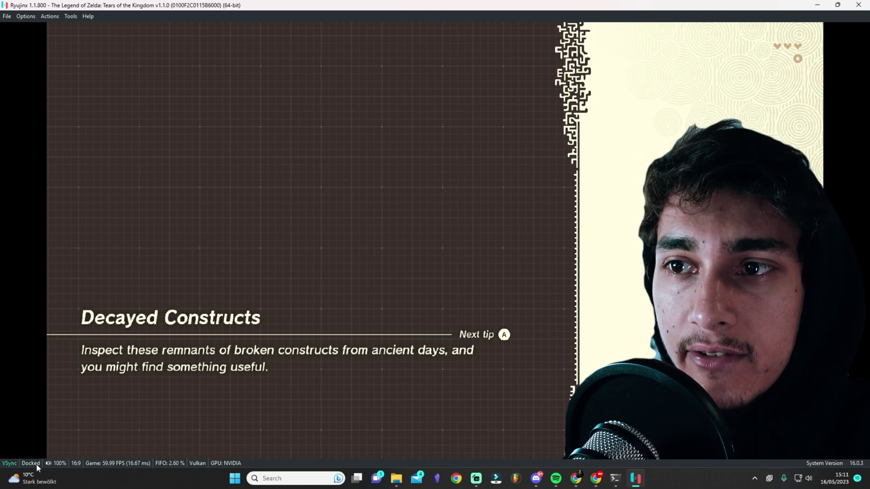
{"action": "left_click", "coordinate": [33, 464]}
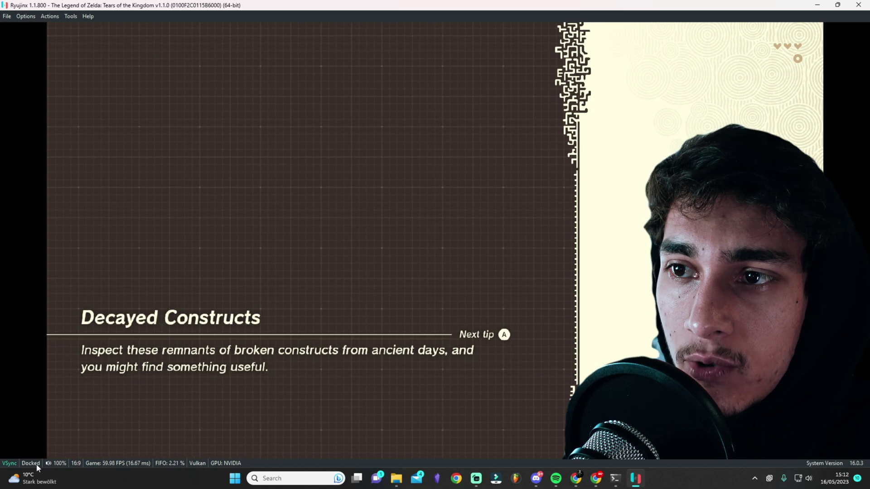
{"action": "left_click", "coordinate": [83, 464]}
{"action": "left_click", "coordinate": [82, 464]}
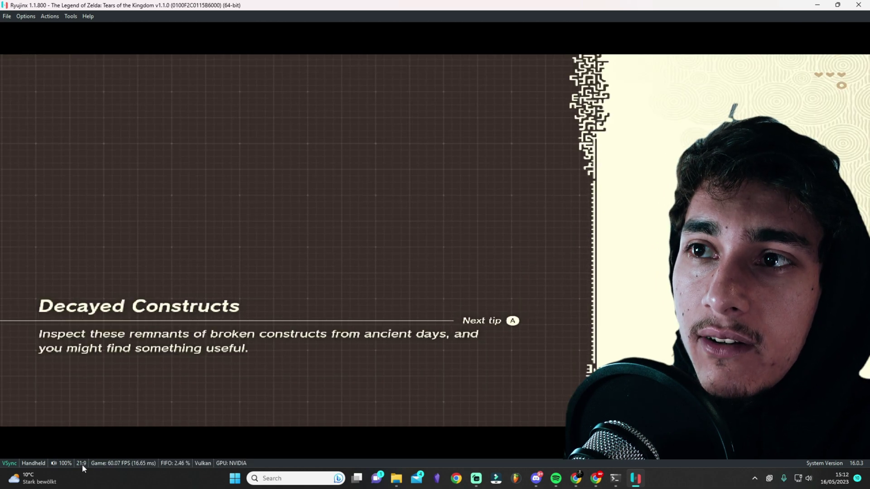
{"action": "left_click", "coordinate": [83, 464]}
{"action": "left_click", "coordinate": [83, 464]}
{"action": "left_click", "coordinate": [82, 464]}
{"action": "left_click", "coordinate": [82, 464]}
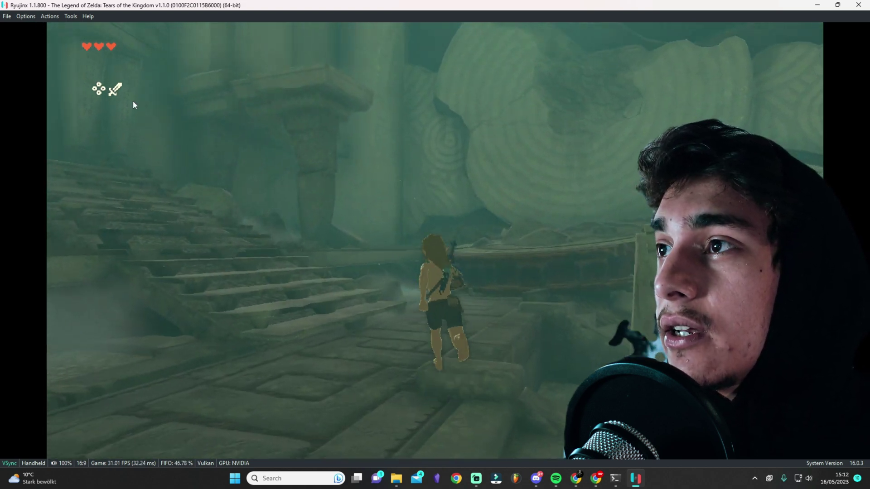
- Set the resolution scale to 2x (1440p/2160p) in the Ryujinx graphics settings and save
{"action": "left_click", "coordinate": [32, 18]}
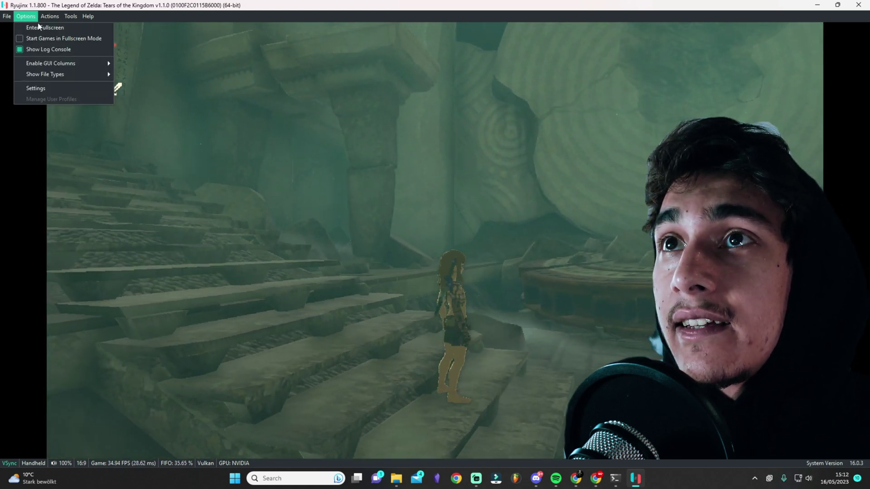
{"action": "left_click", "coordinate": [44, 89]}
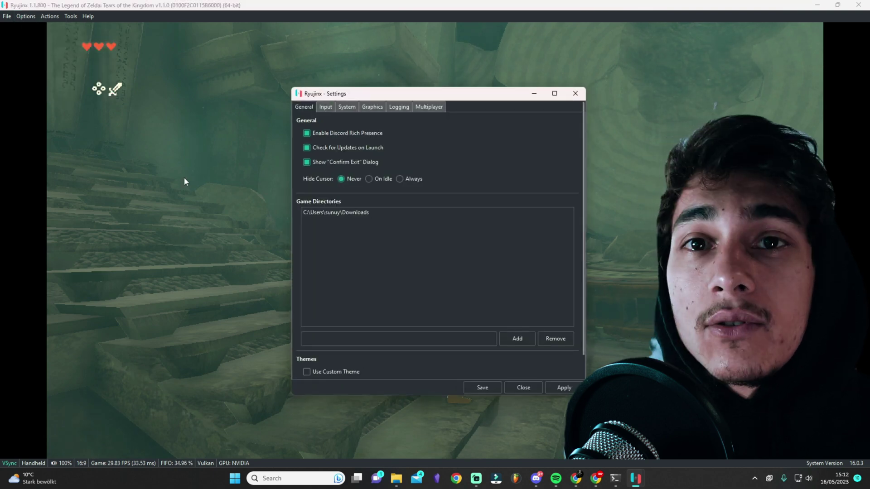
{"action": "left_click", "coordinate": [326, 107]}
{"action": "left_click", "coordinate": [347, 107]}
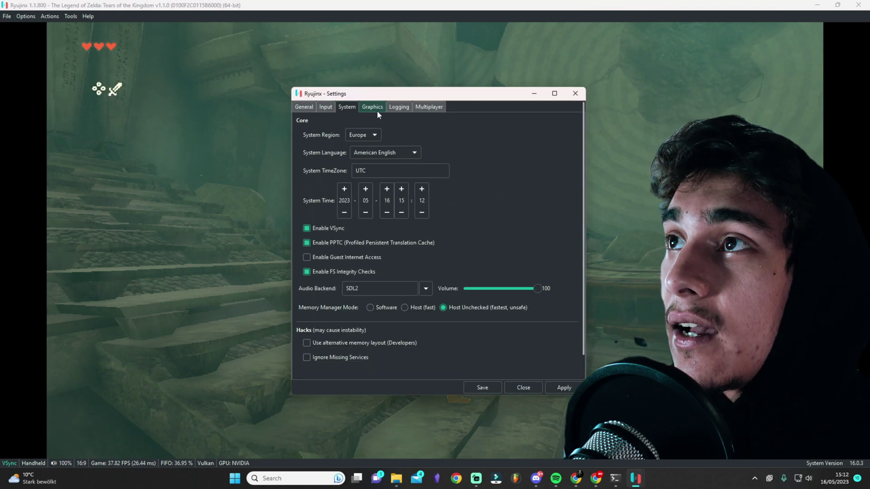
{"action": "left_click", "coordinate": [372, 106]}
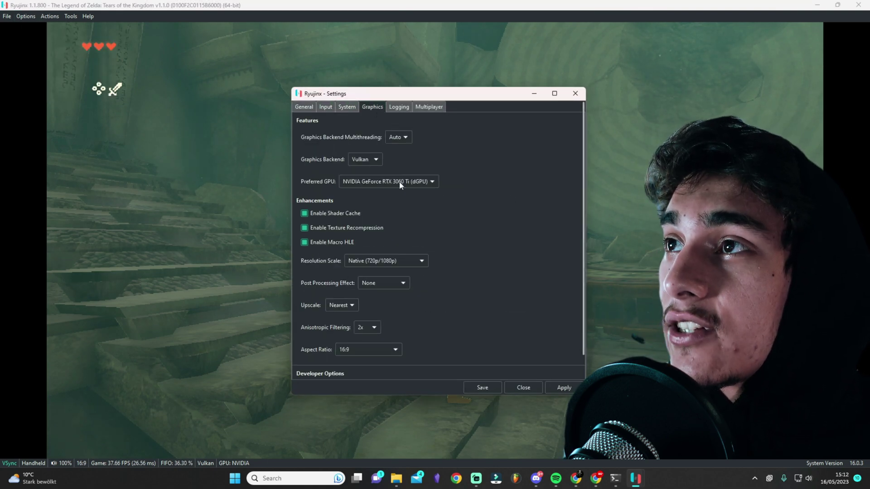
{"action": "left_click", "coordinate": [387, 261]}
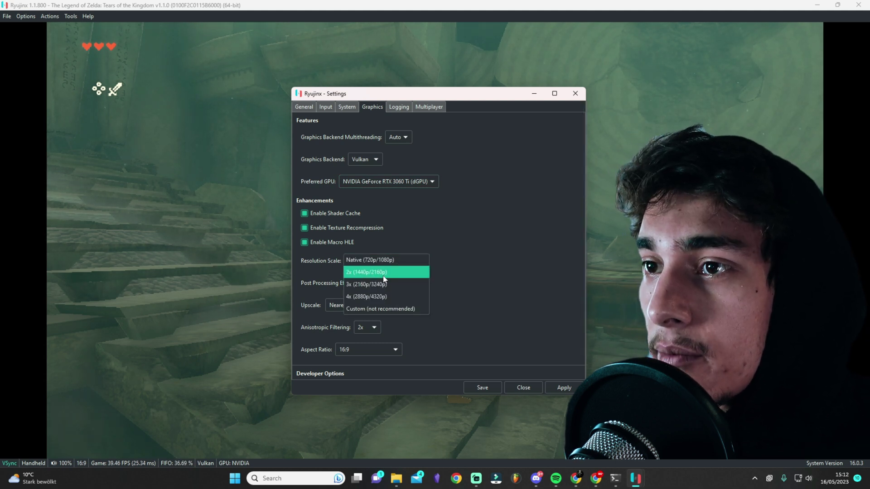
{"action": "left_click", "coordinate": [383, 273]}
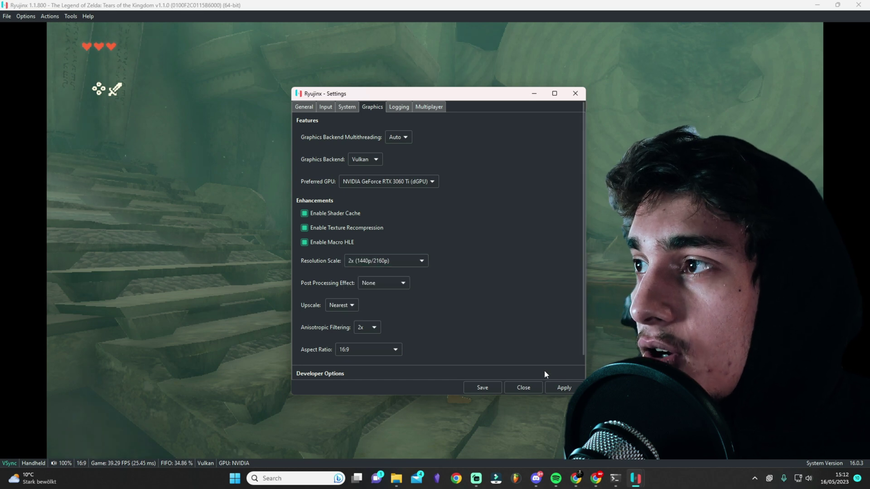
{"action": "left_click", "coordinate": [482, 388]}
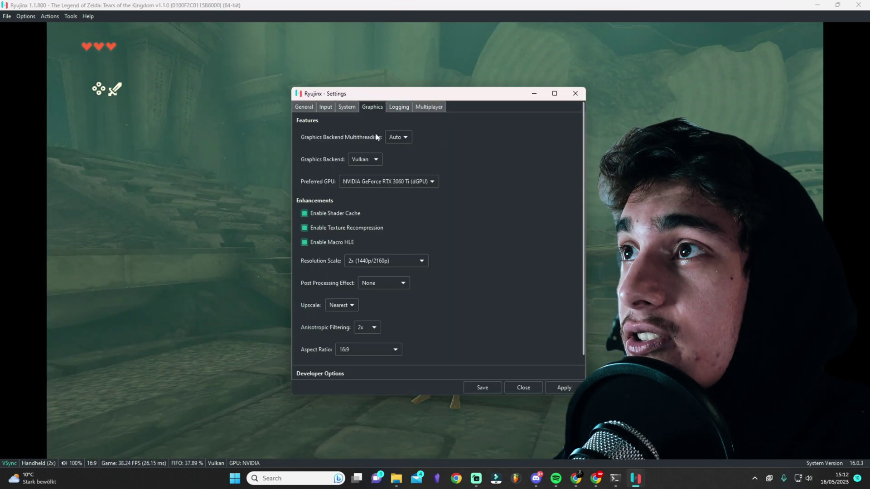
- Check the graphics backend and preferred GPU options, and return the resolution scale to Native (720p/1080p)
{"action": "left_click", "coordinate": [369, 163]}
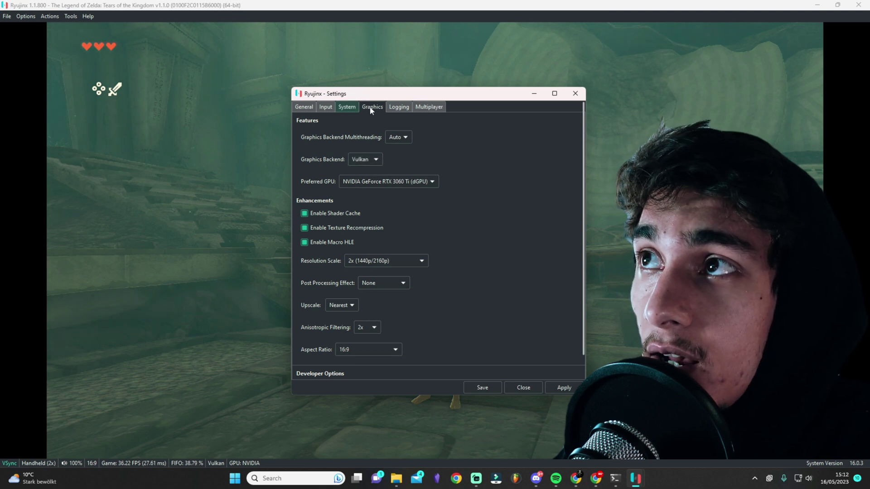
{"action": "left_click", "coordinate": [425, 183]}
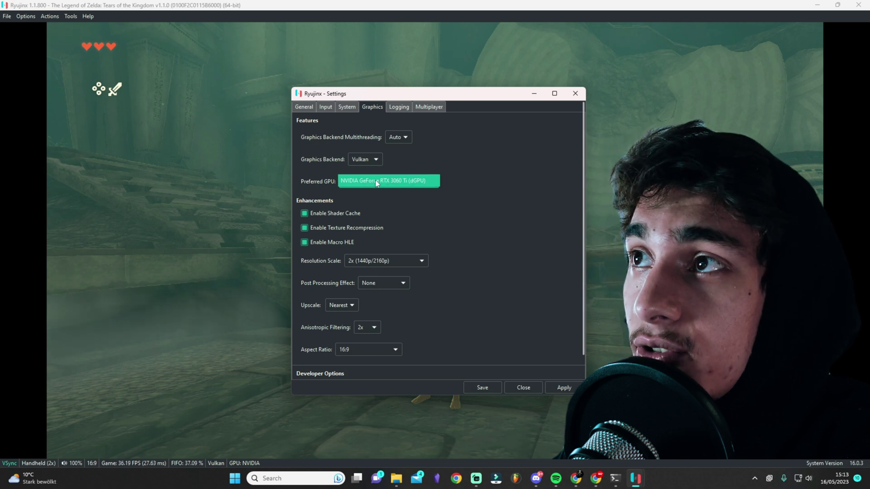
{"action": "left_click", "coordinate": [421, 183]}
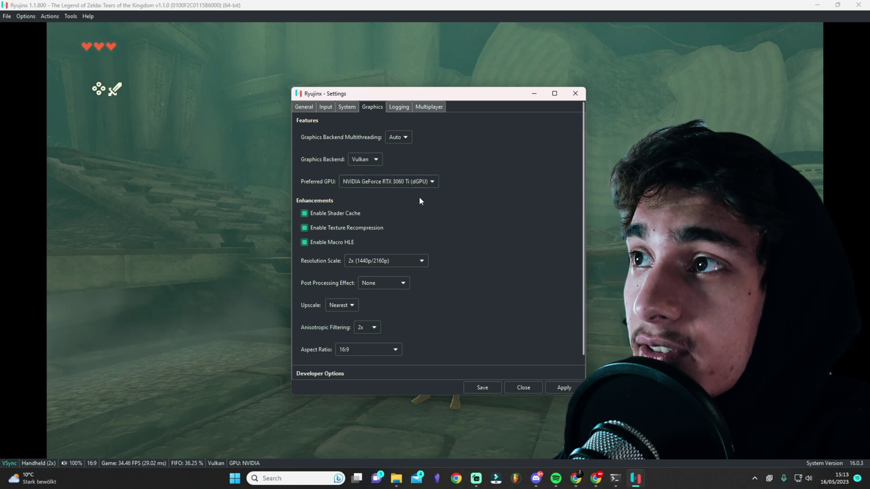
{"action": "left_click", "coordinate": [417, 262]}
{"action": "left_click", "coordinate": [351, 248]}
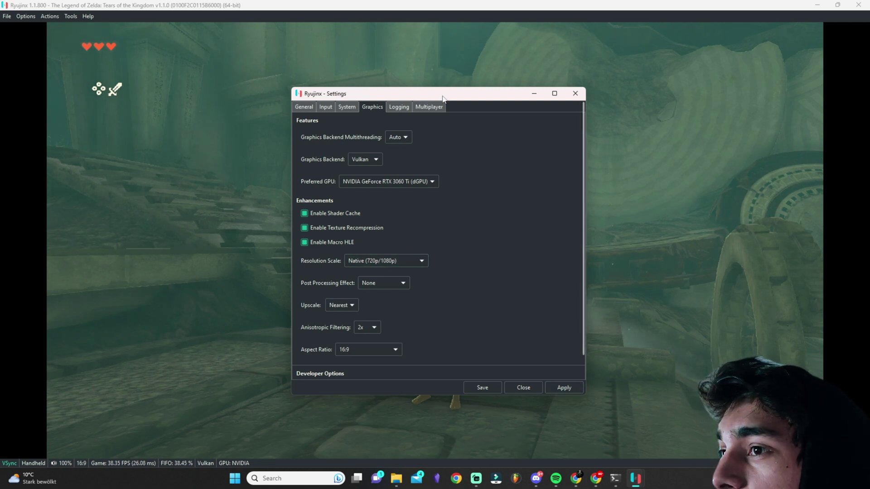
- Try the 4x (2880p/4320p) resolution scale in the running game, return it to Native (720p/1080p), and close the settings
{"action": "left_click_drag", "start_coordinate": [443, 98], "coordinate": [180, 40]}
{"action": "left_click", "coordinate": [157, 203]}
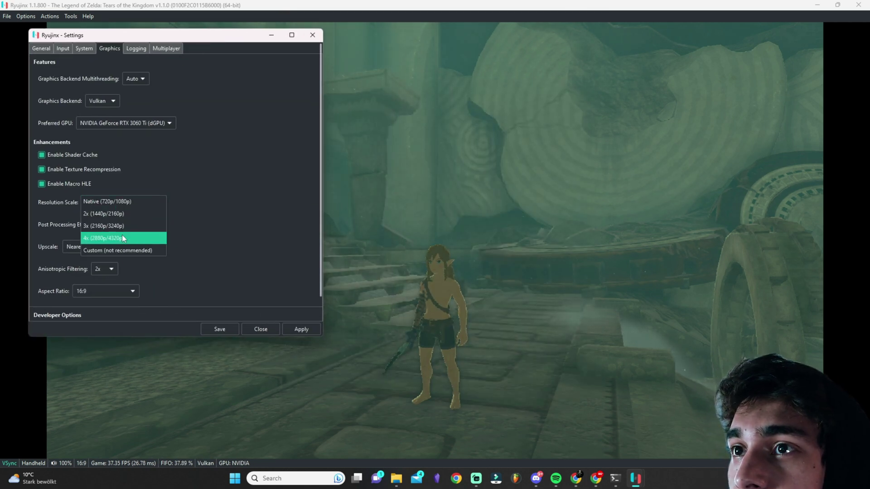
{"action": "left_click", "coordinate": [123, 239]}
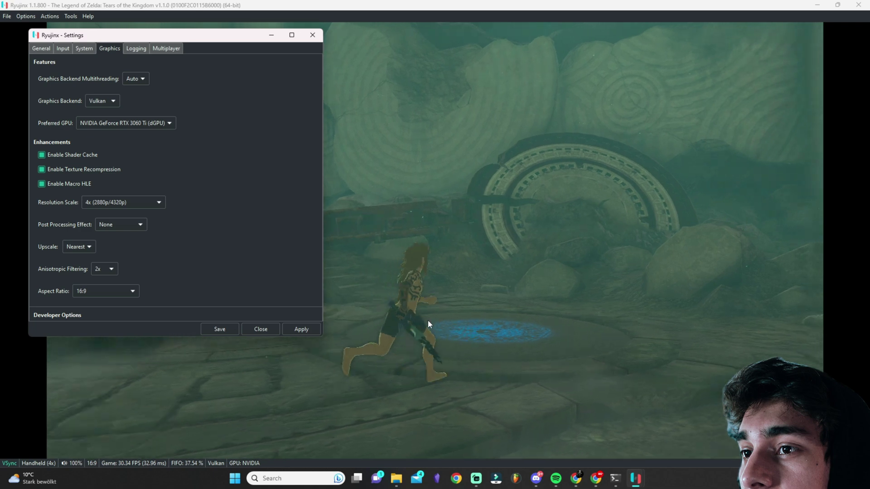
{"action": "left_click", "coordinate": [132, 203]}
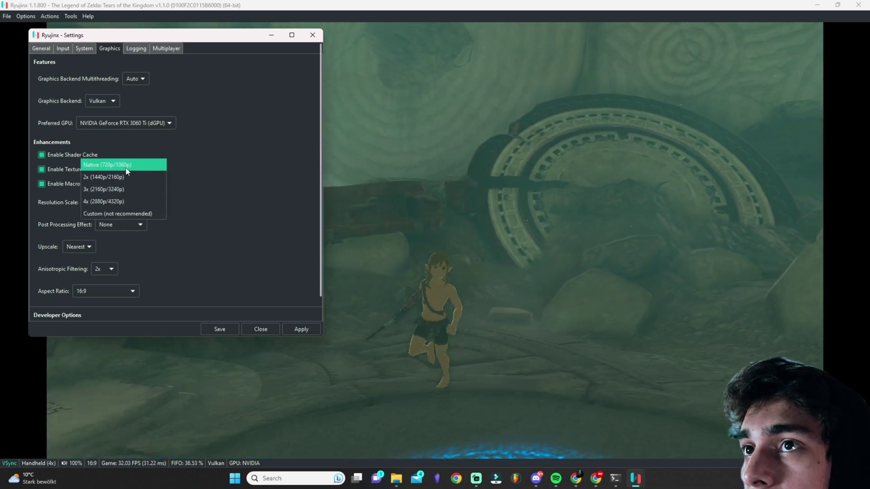
{"action": "left_click", "coordinate": [109, 165]}
{"action": "left_click", "coordinate": [297, 329]}
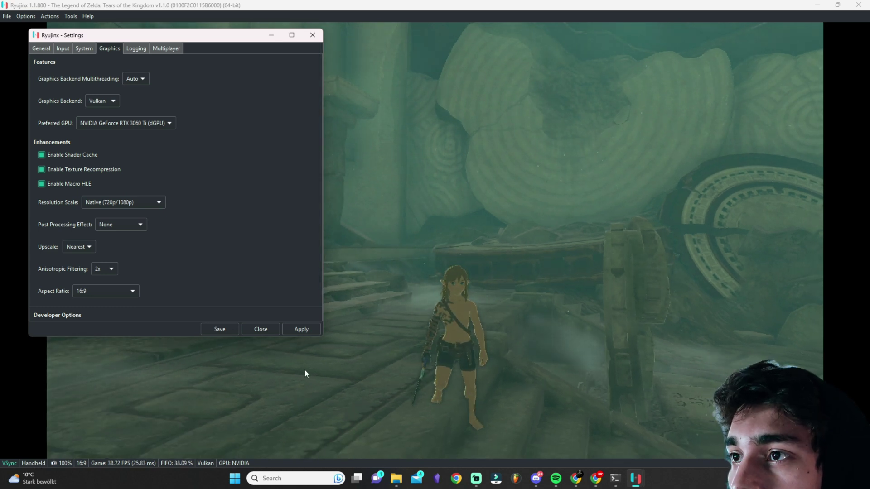
{"action": "left_click", "coordinate": [285, 331]}
- Toggle the running game between docked and handheld mode, ending in docked, and decline closing the emulator
{"action": "left_click", "coordinate": [125, 423]}
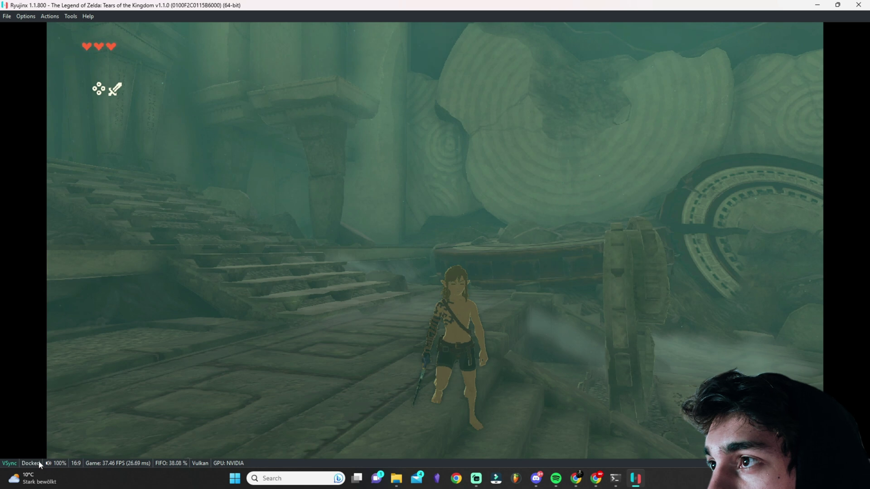
{"action": "left_click", "coordinate": [39, 463]}
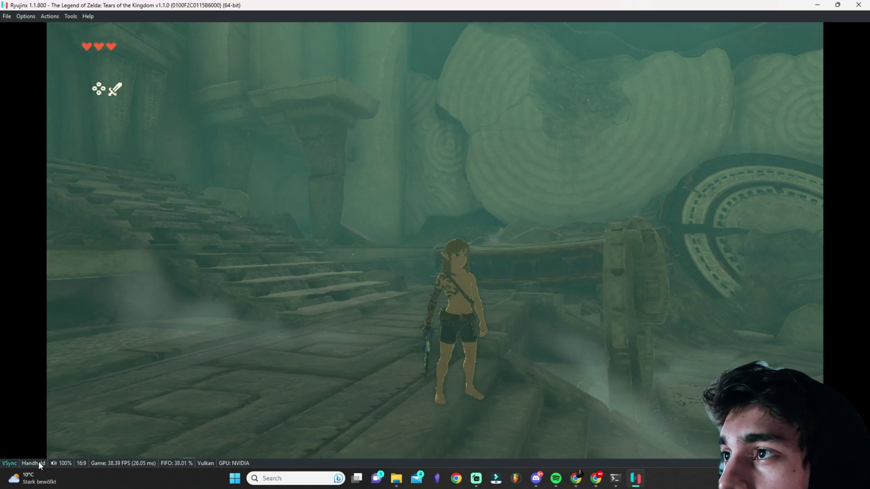
{"action": "key", "text": "Escape"}
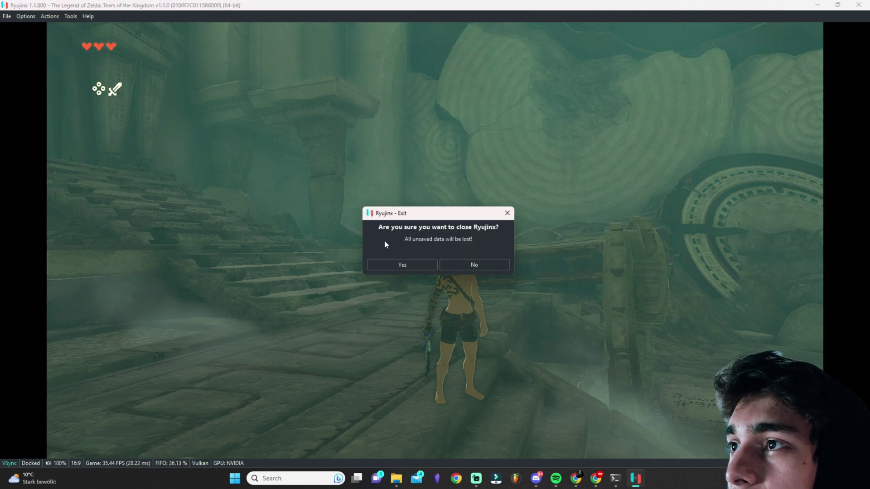
{"action": "left_click", "coordinate": [472, 266]}
- Set the graphics resolution scale to 3x (2160p/3240p) and save the emulator settings
{"action": "left_click", "coordinate": [26, 16]}
{"action": "left_click", "coordinate": [39, 91]}
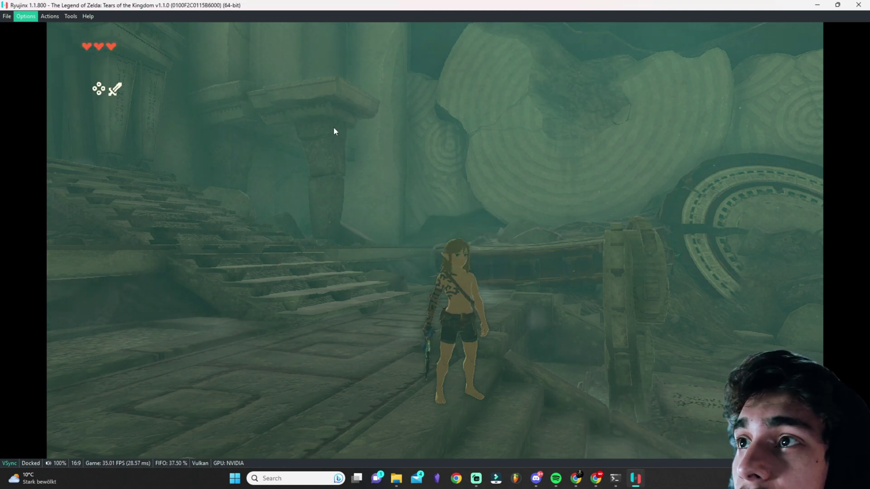
{"action": "left_click", "coordinate": [372, 107]}
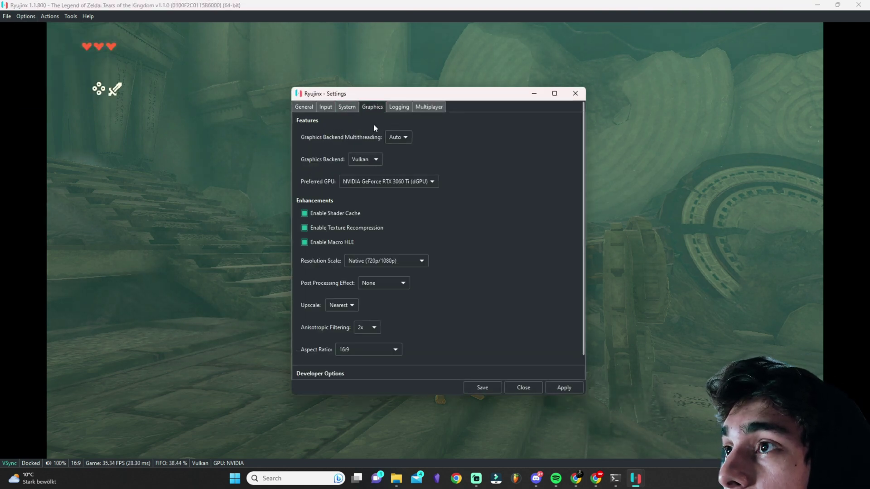
{"action": "left_click", "coordinate": [383, 260]}
{"action": "left_click", "coordinate": [369, 283]}
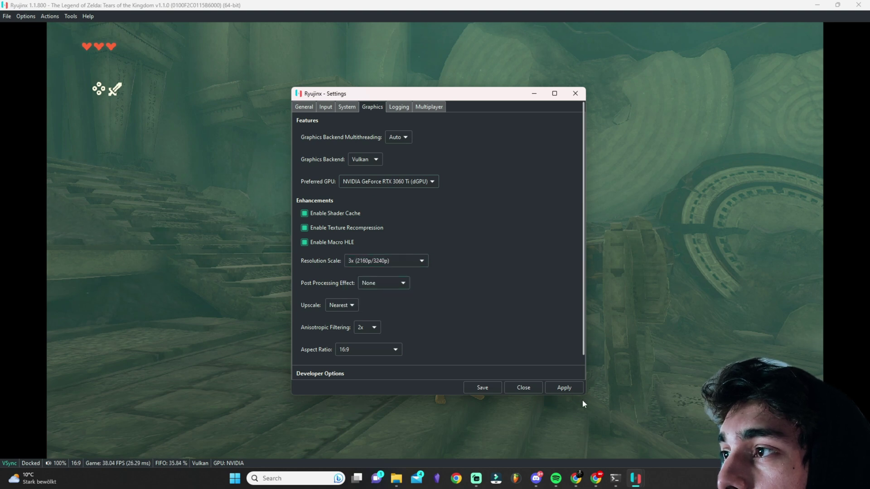
{"action": "left_click", "coordinate": [482, 388]}
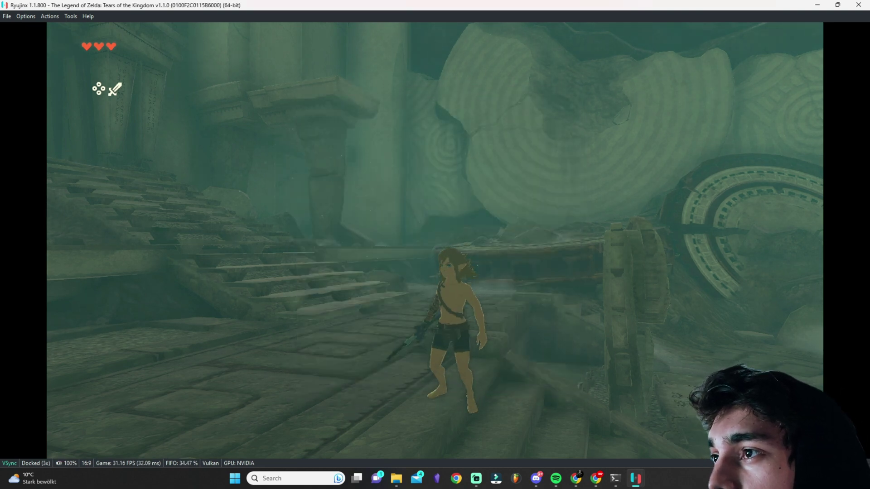